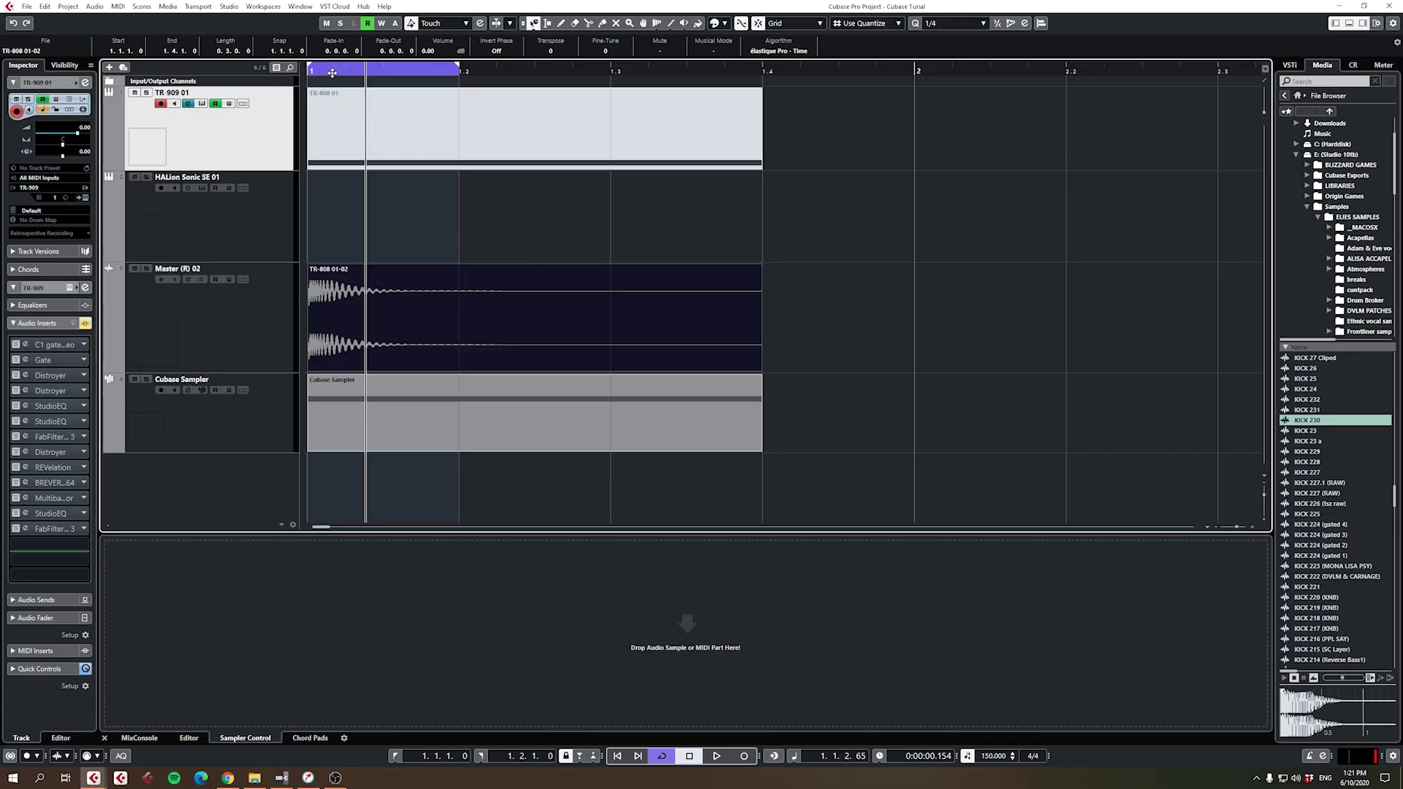
Zoom the project to fit all events so the TR-808 01-02 kick is visible.
key("shift+f")
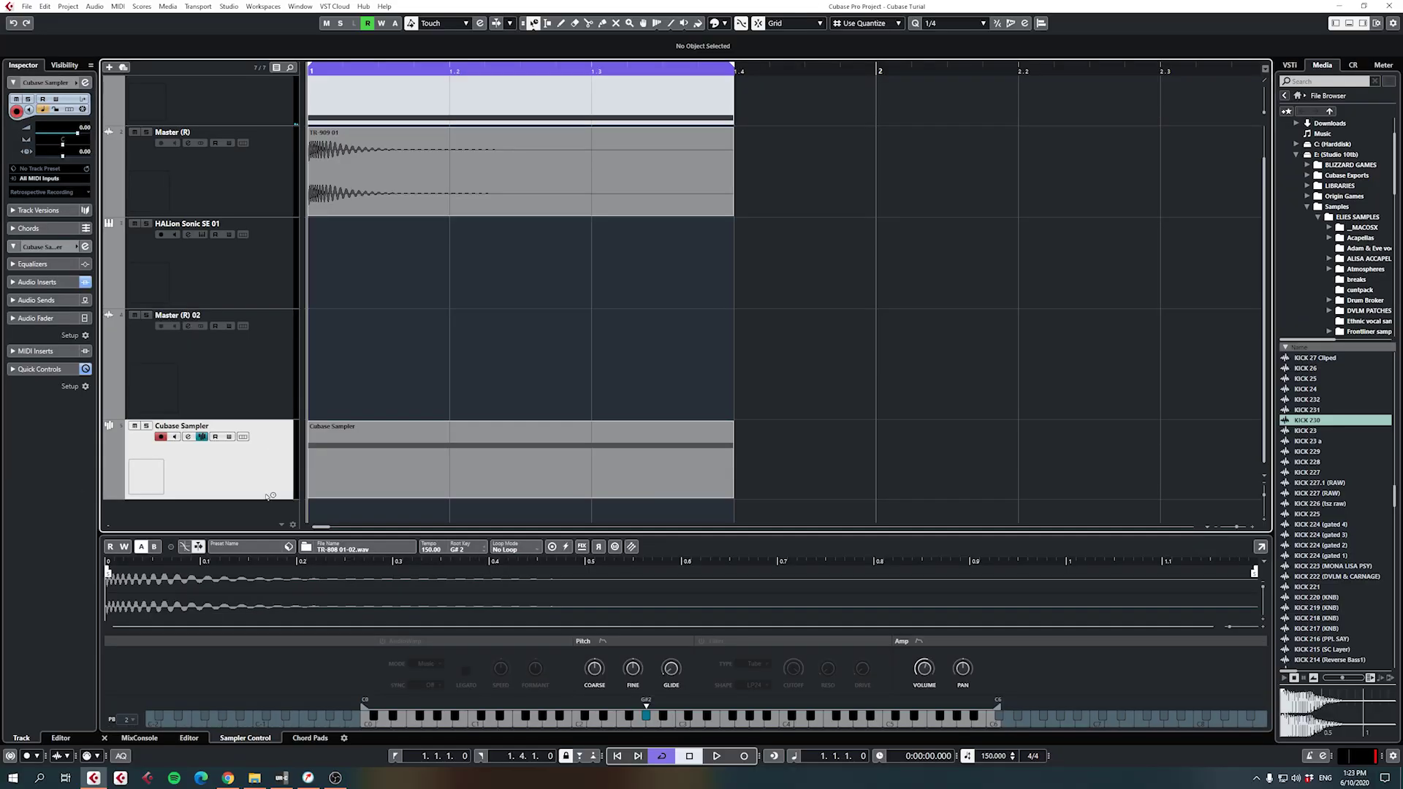
Add Sampler Track 01 from the track list, then select the TR-909 01 audio event.
right_click(264, 507)
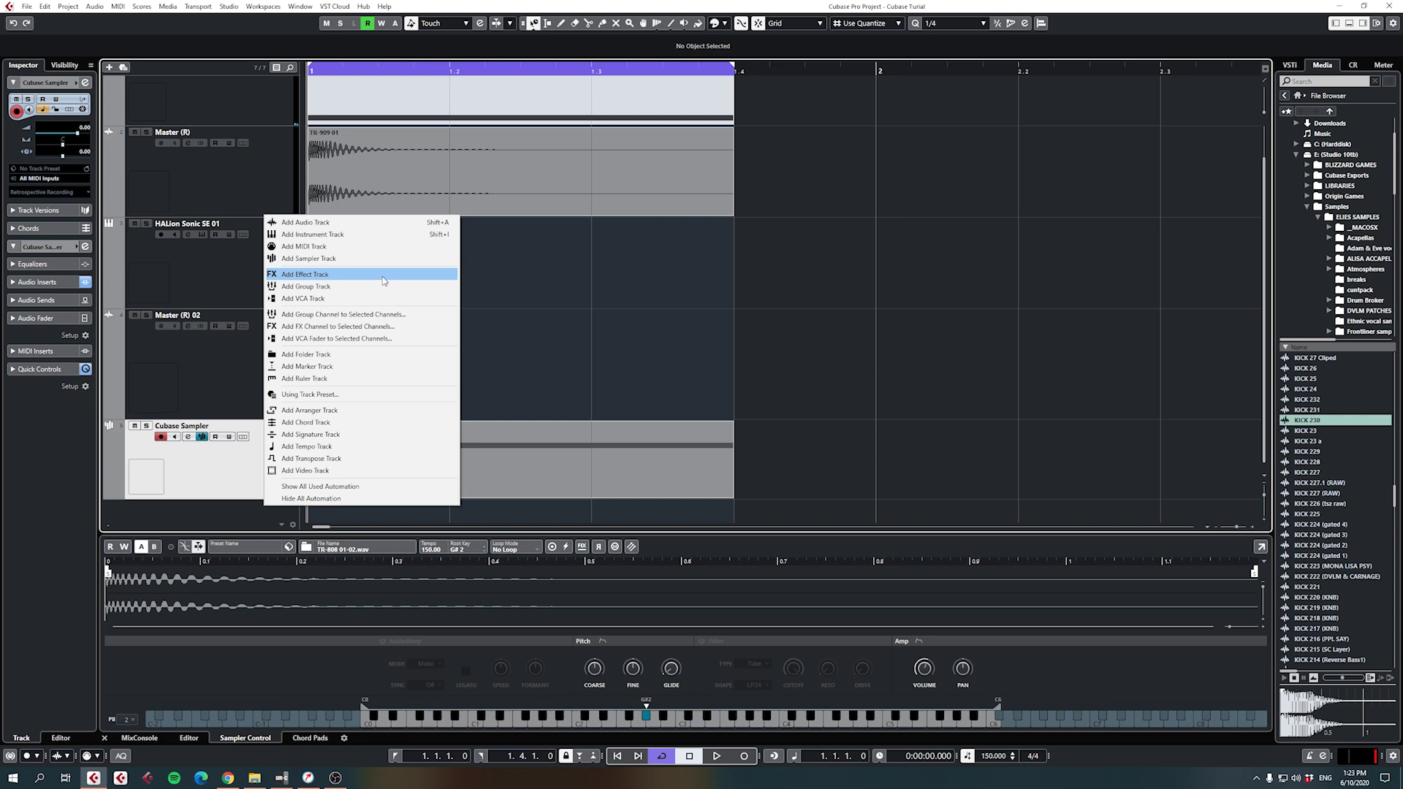
left_click(364, 260)
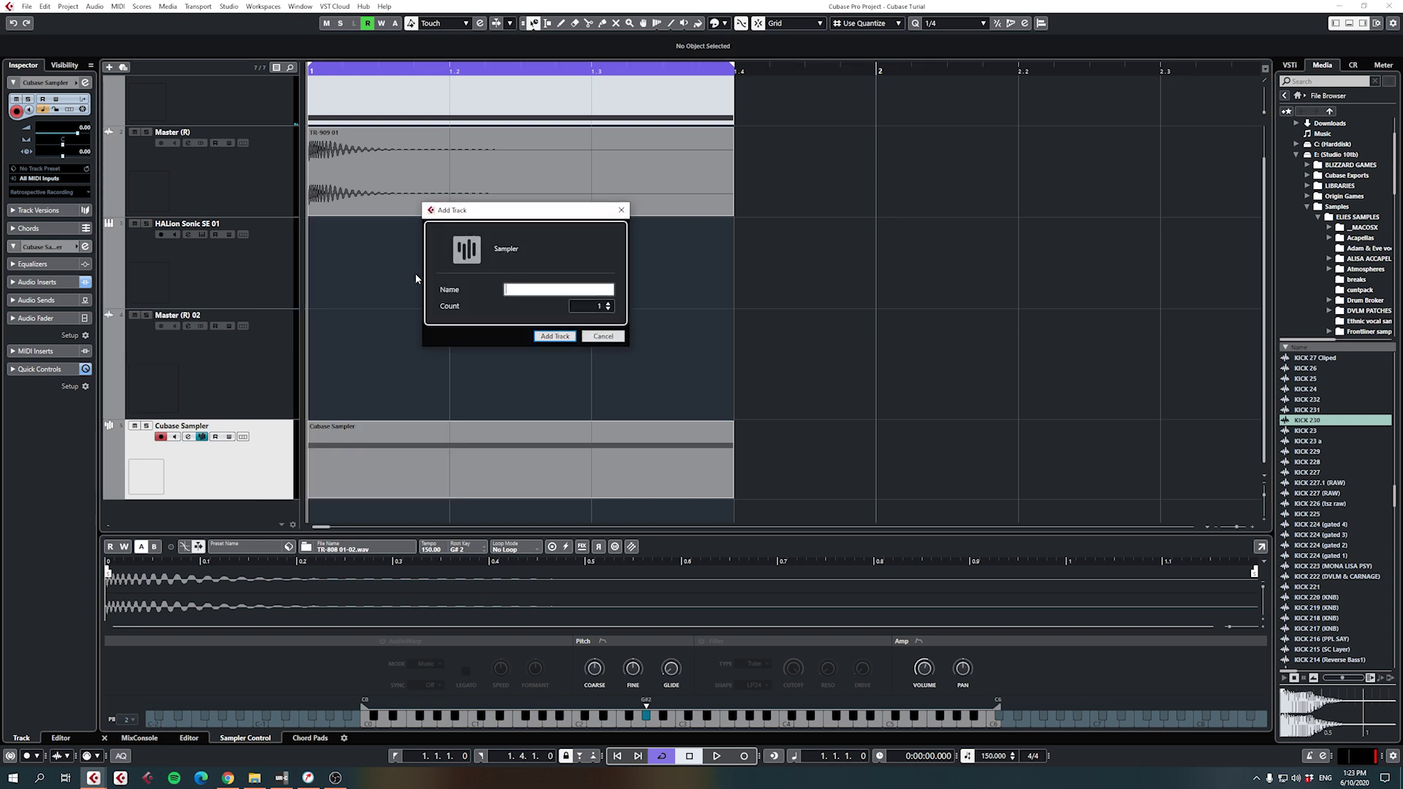
left_click(551, 336)
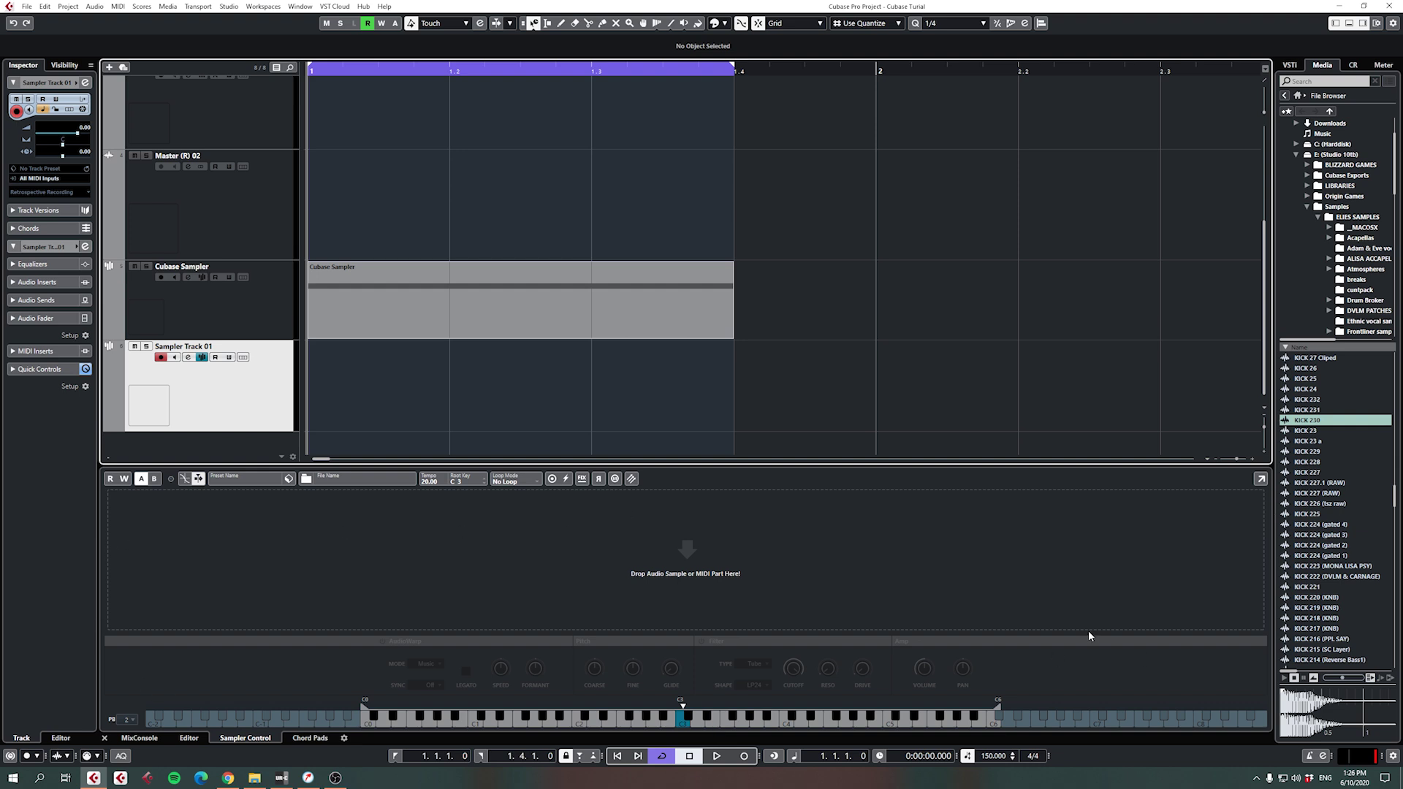
scroll(494, 383, "up", 2)
left_click(342, 100)
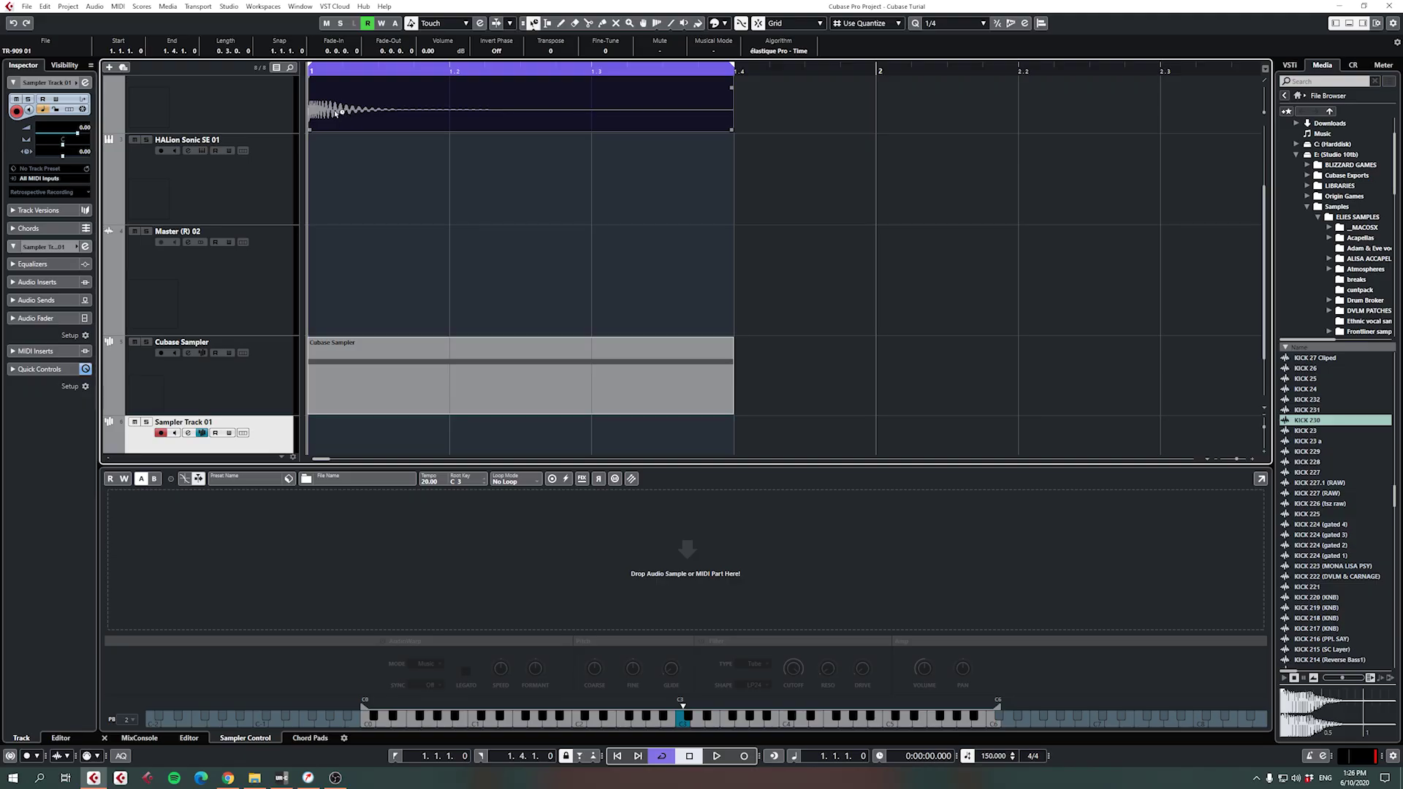
Drop the TR-909 01 kick event into the Sampler Control drop zone.
left_click_drag(329, 106, 630, 591)
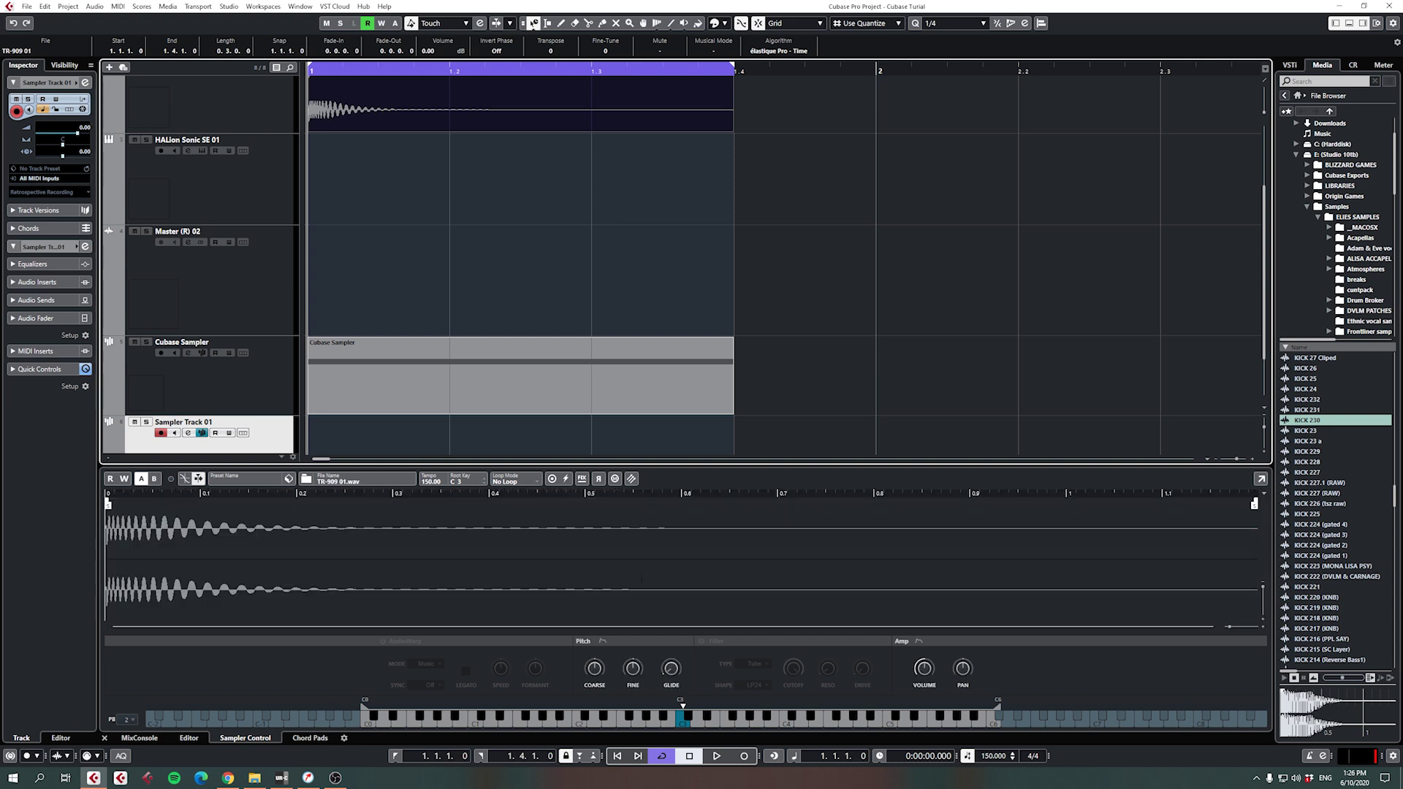
scroll(618, 307, "down", 2)
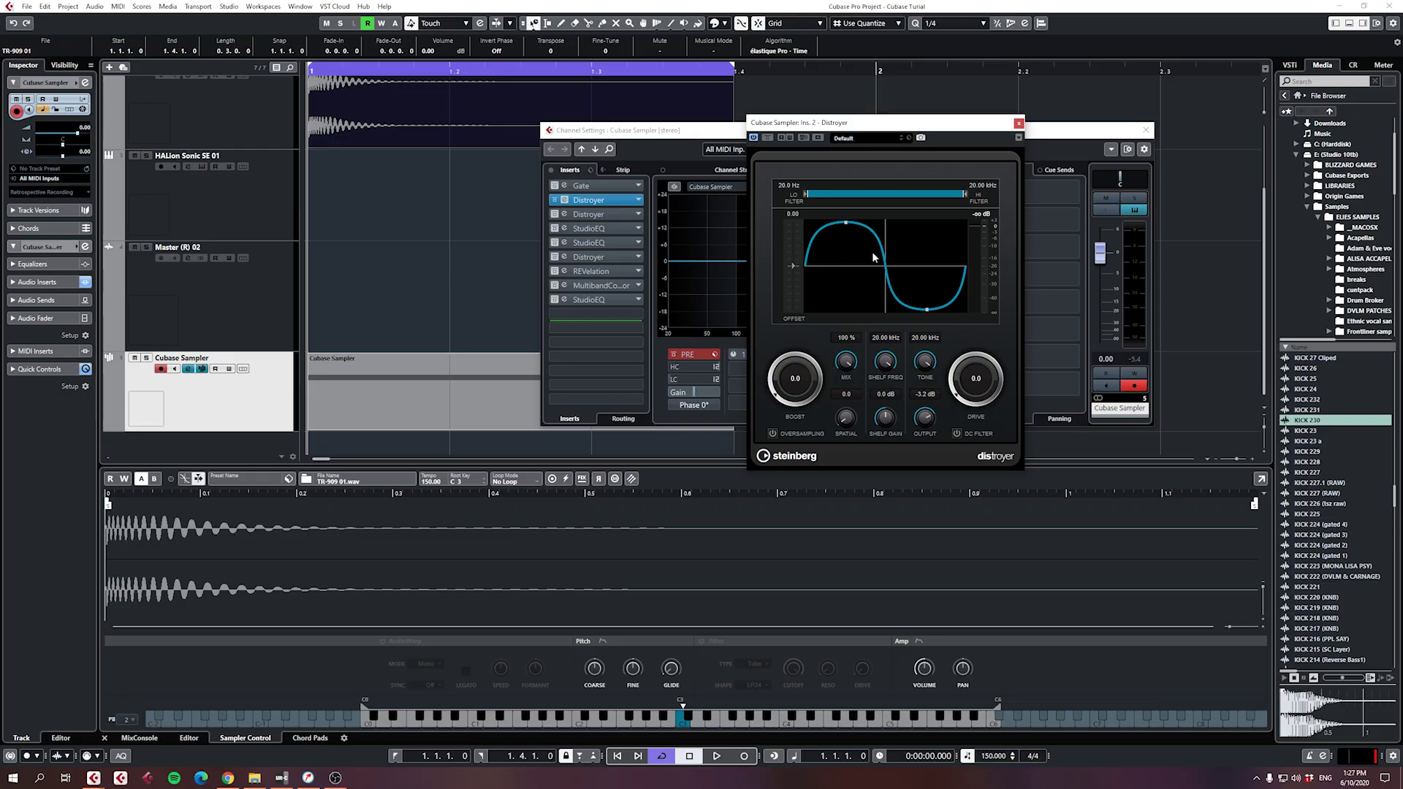
Zoom into the kick waveform's start and shift the orange loop region later.
left_click_drag(169, 499, 169, 544)
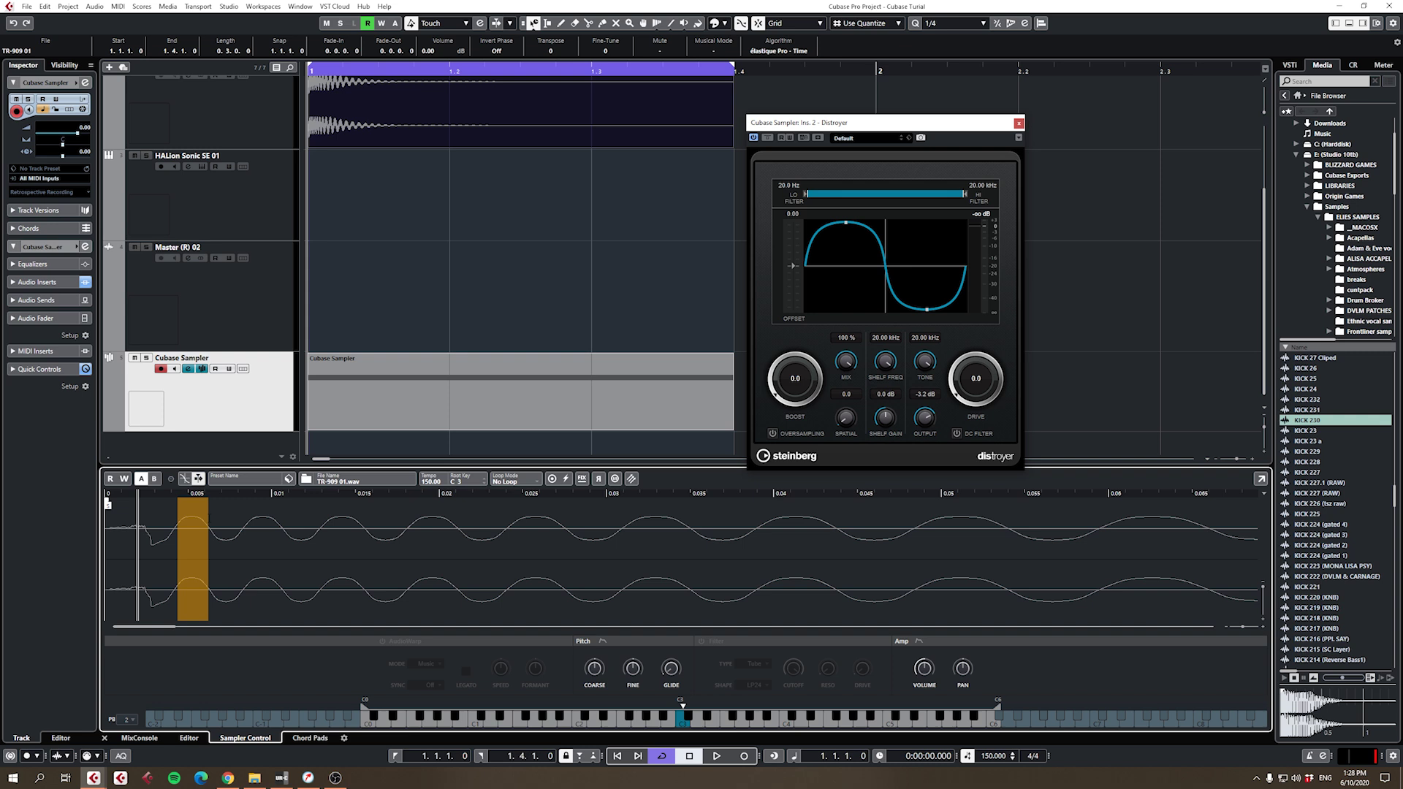
left_click_drag(212, 517, 244, 516)
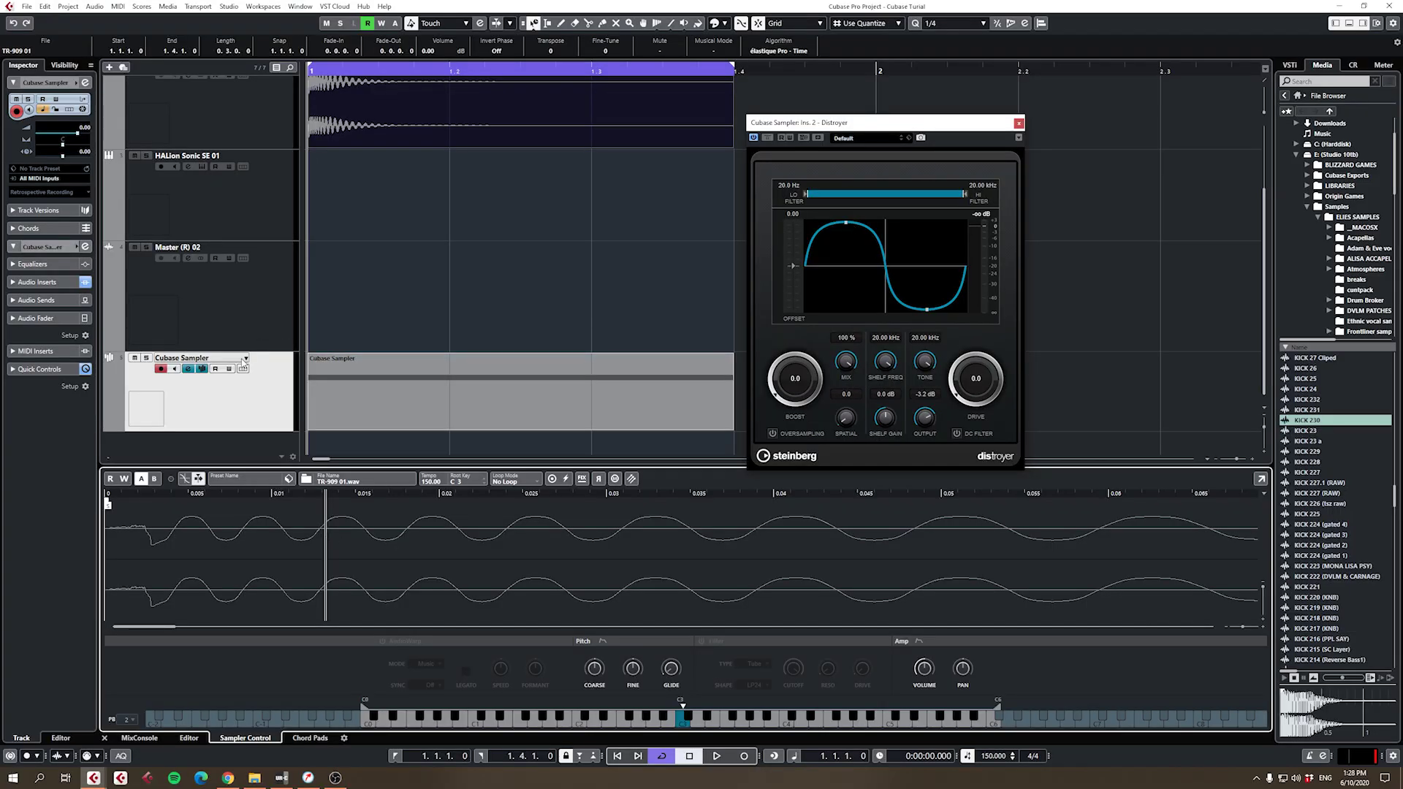
Show the Cubase Sampler channel settings with the first Distroyer's editor.
left_click(243, 368)
left_click(617, 200)
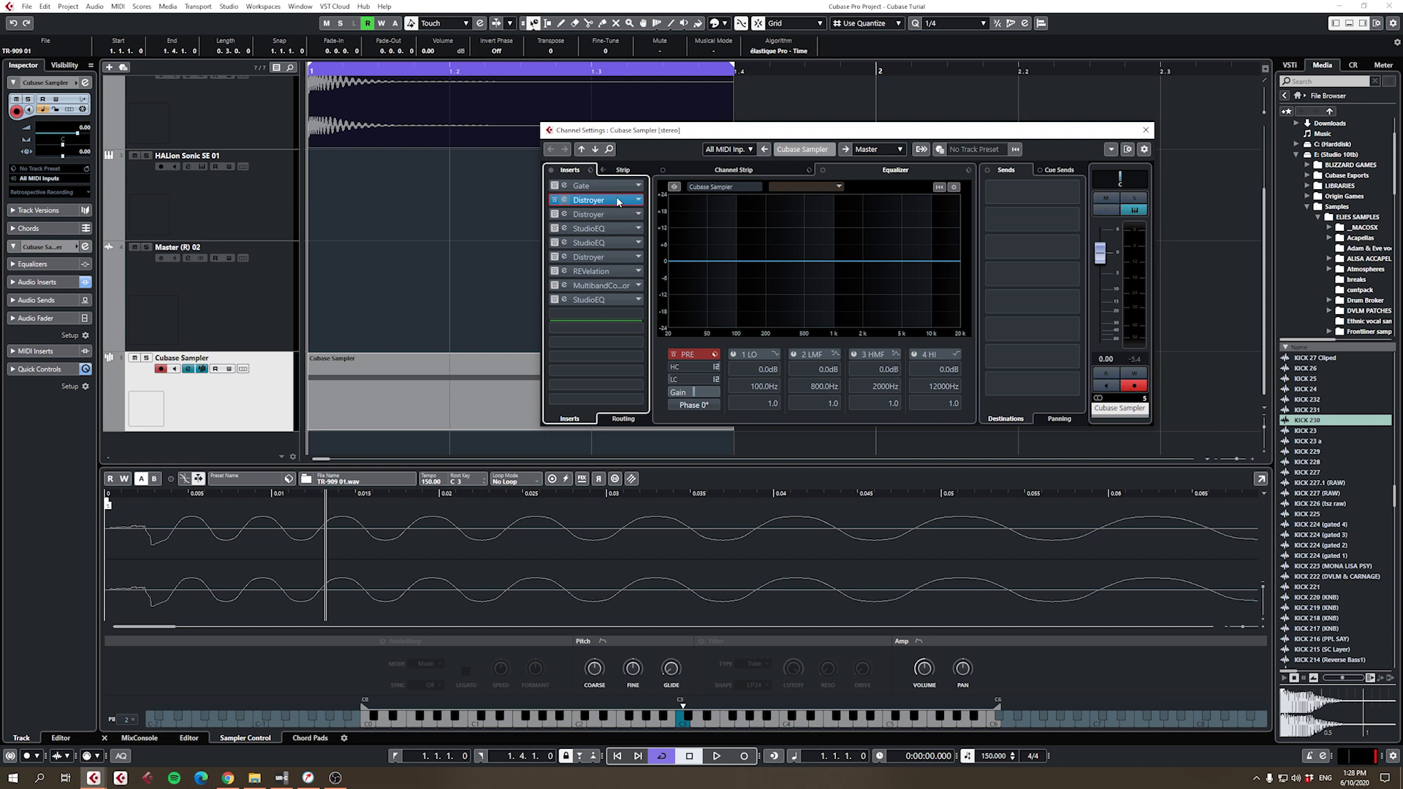
left_click(617, 201)
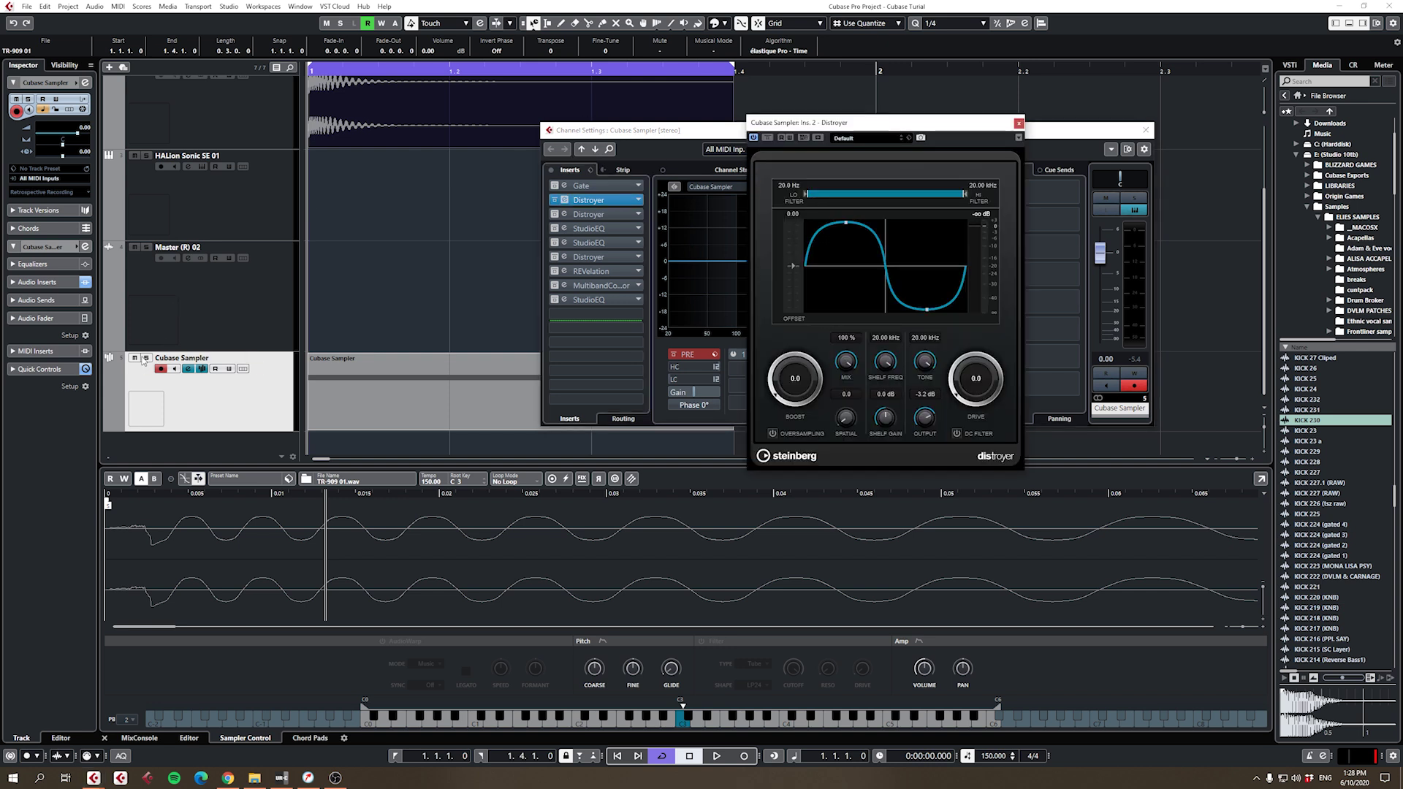
Solo the Cubase Sampler track, loop bars 1–1.2, and switch to the second Distroyer.
left_click(145, 358)
key("space")
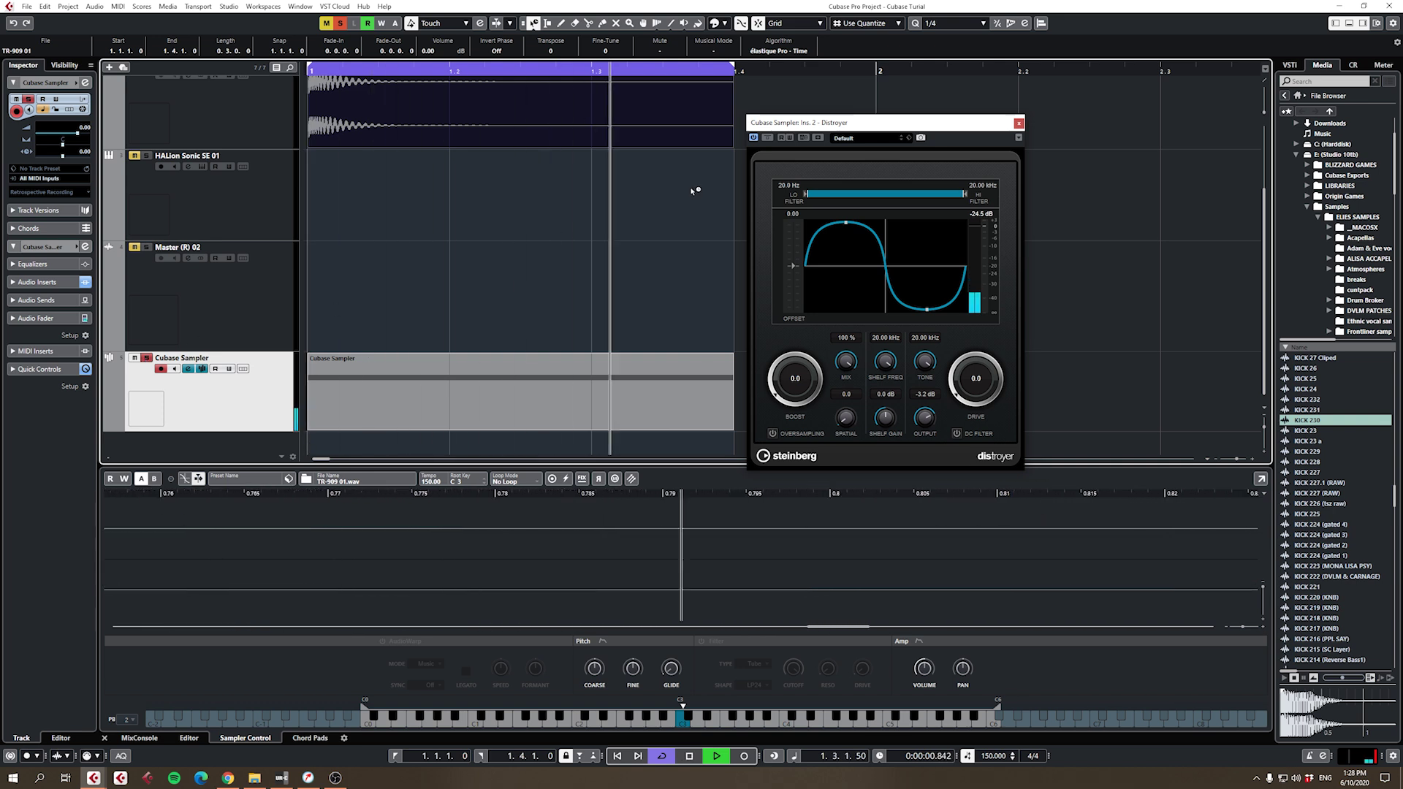
left_click_drag(358, 70, 447, 77)
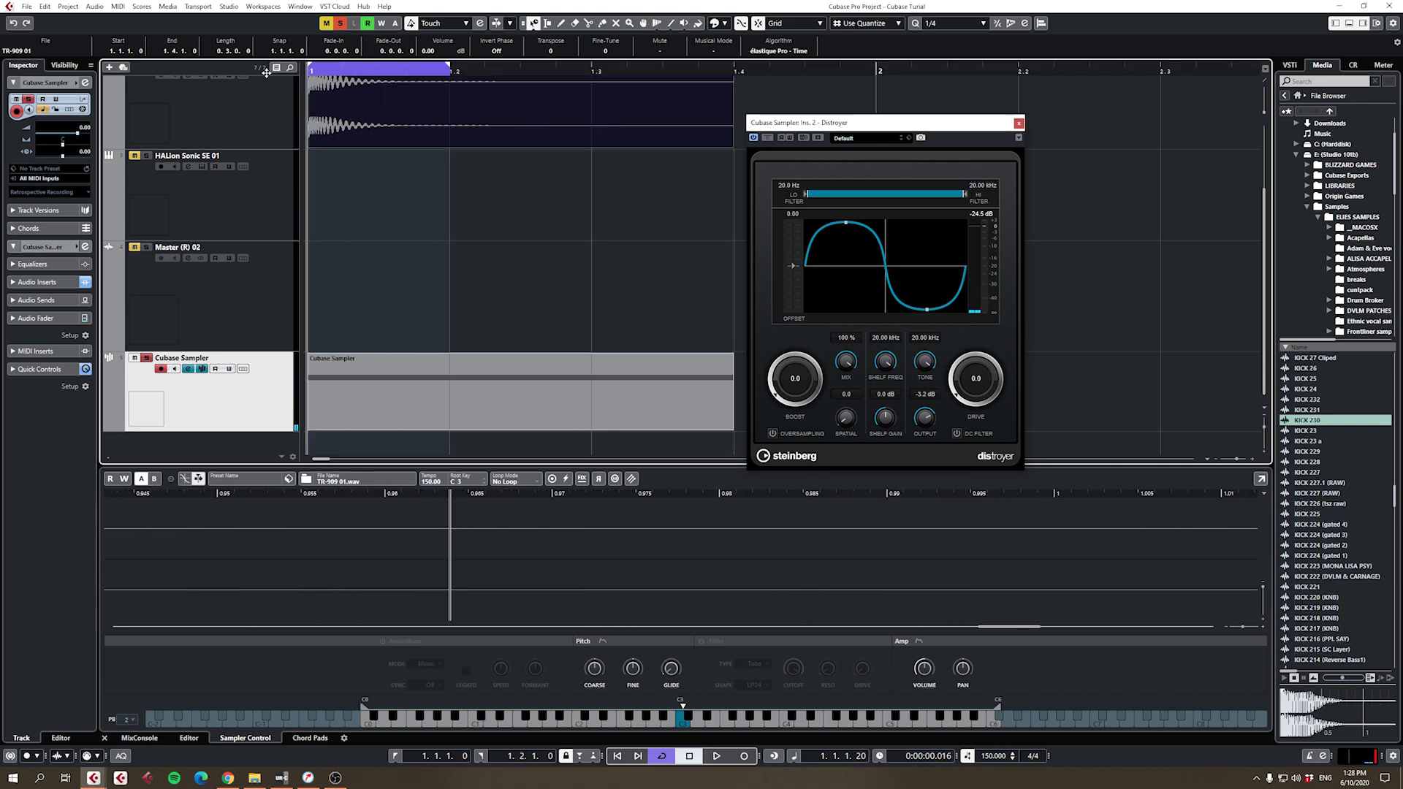
key("space")
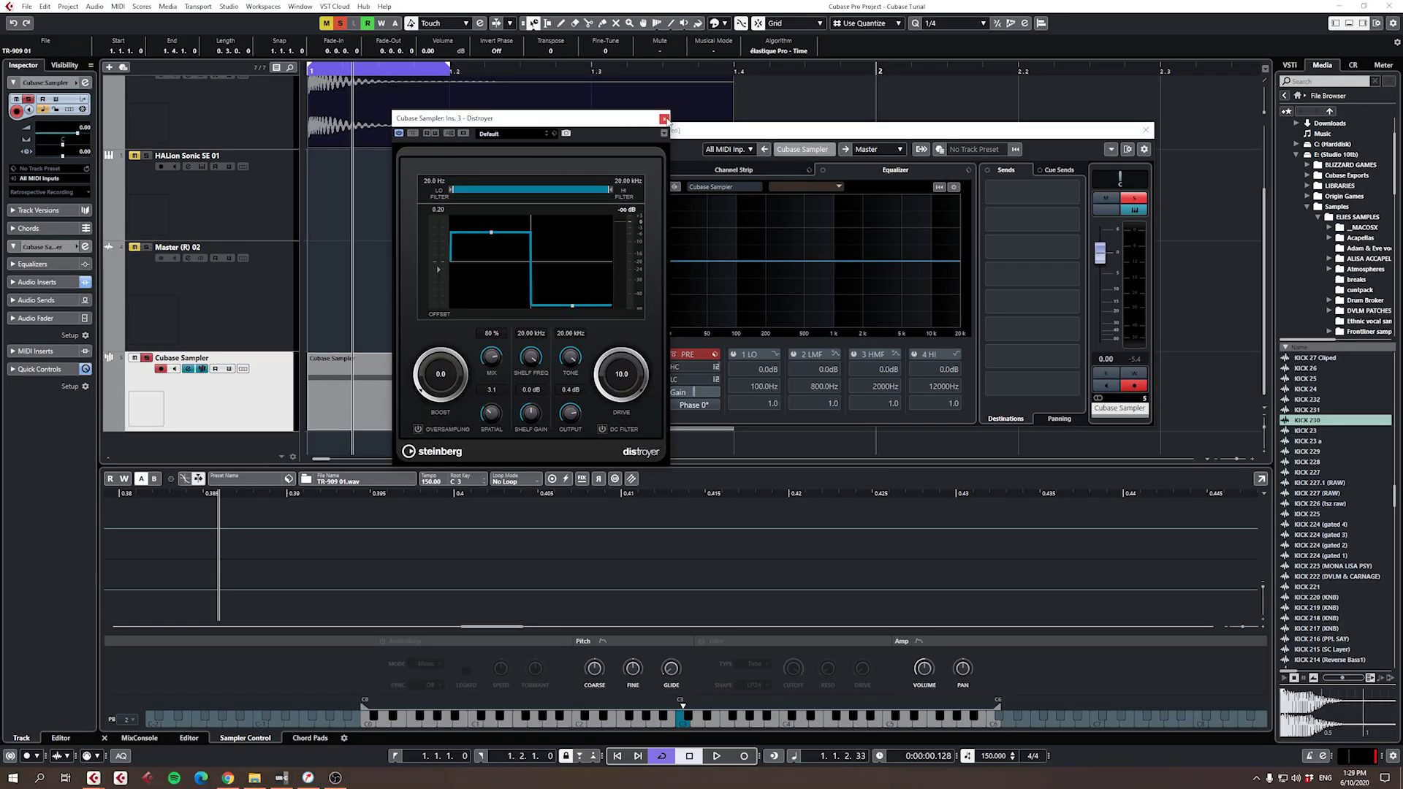
left_click(665, 119)
left_click(599, 261)
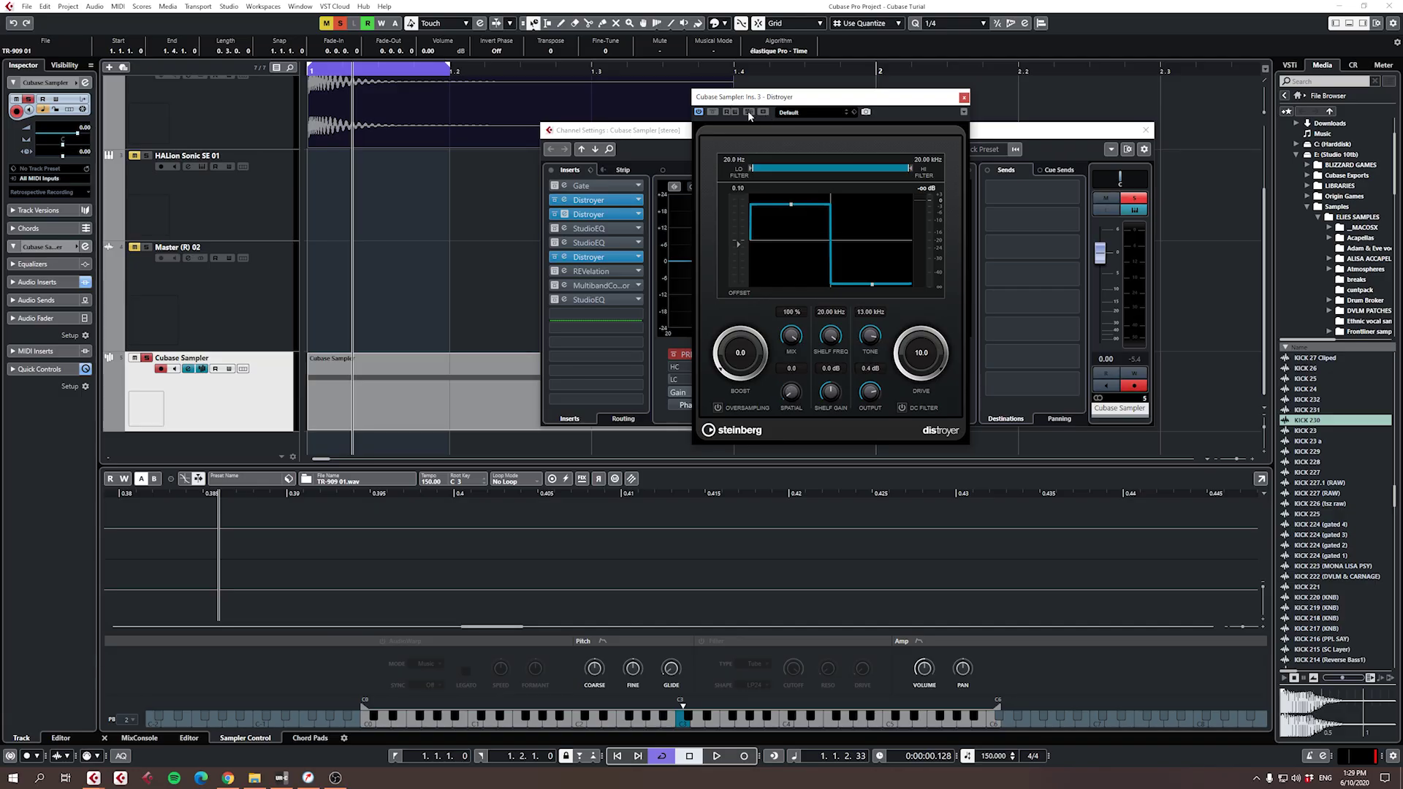
Switch the Distroyer to its alternate settings and open both StudioEQ inserts.
left_click(747, 111)
left_click(606, 230)
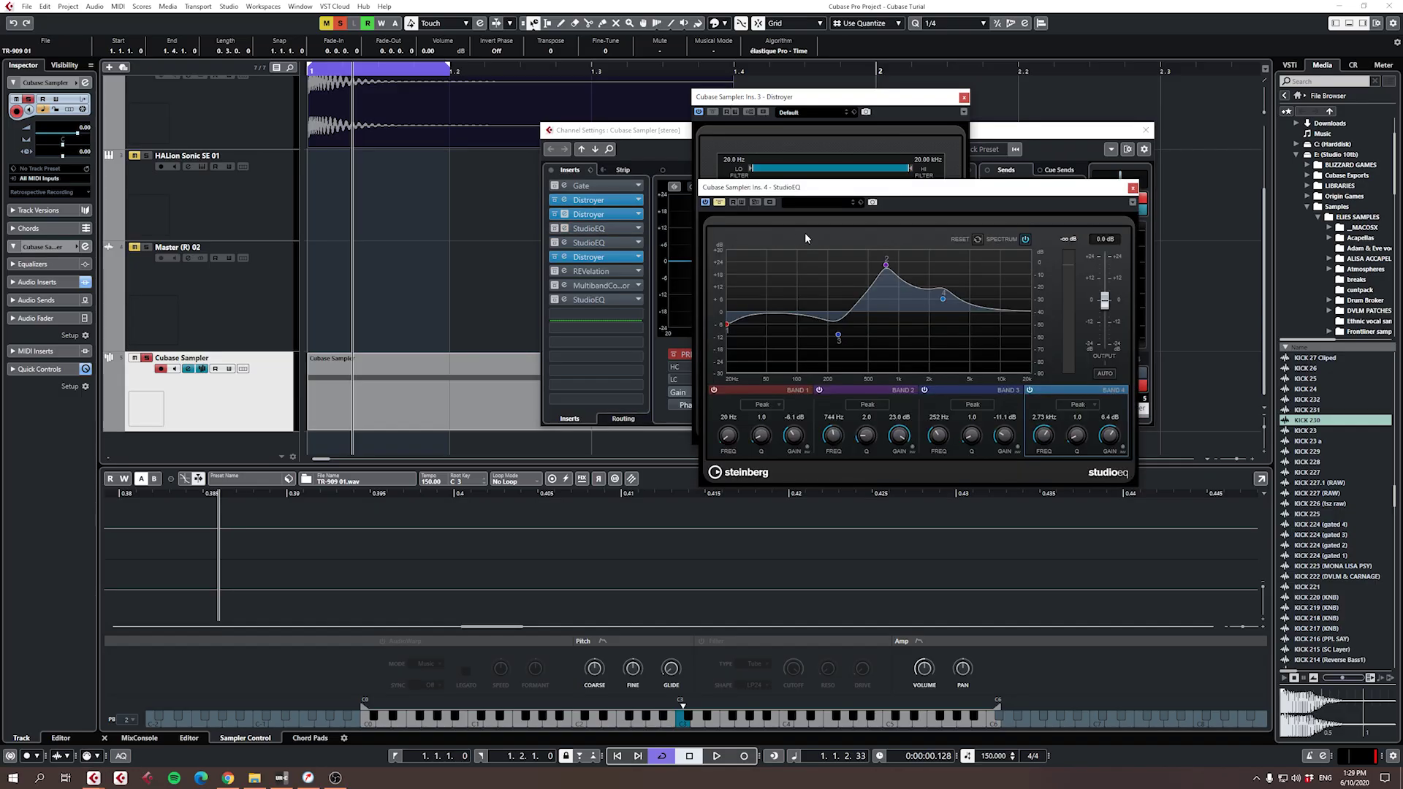
left_click(613, 243)
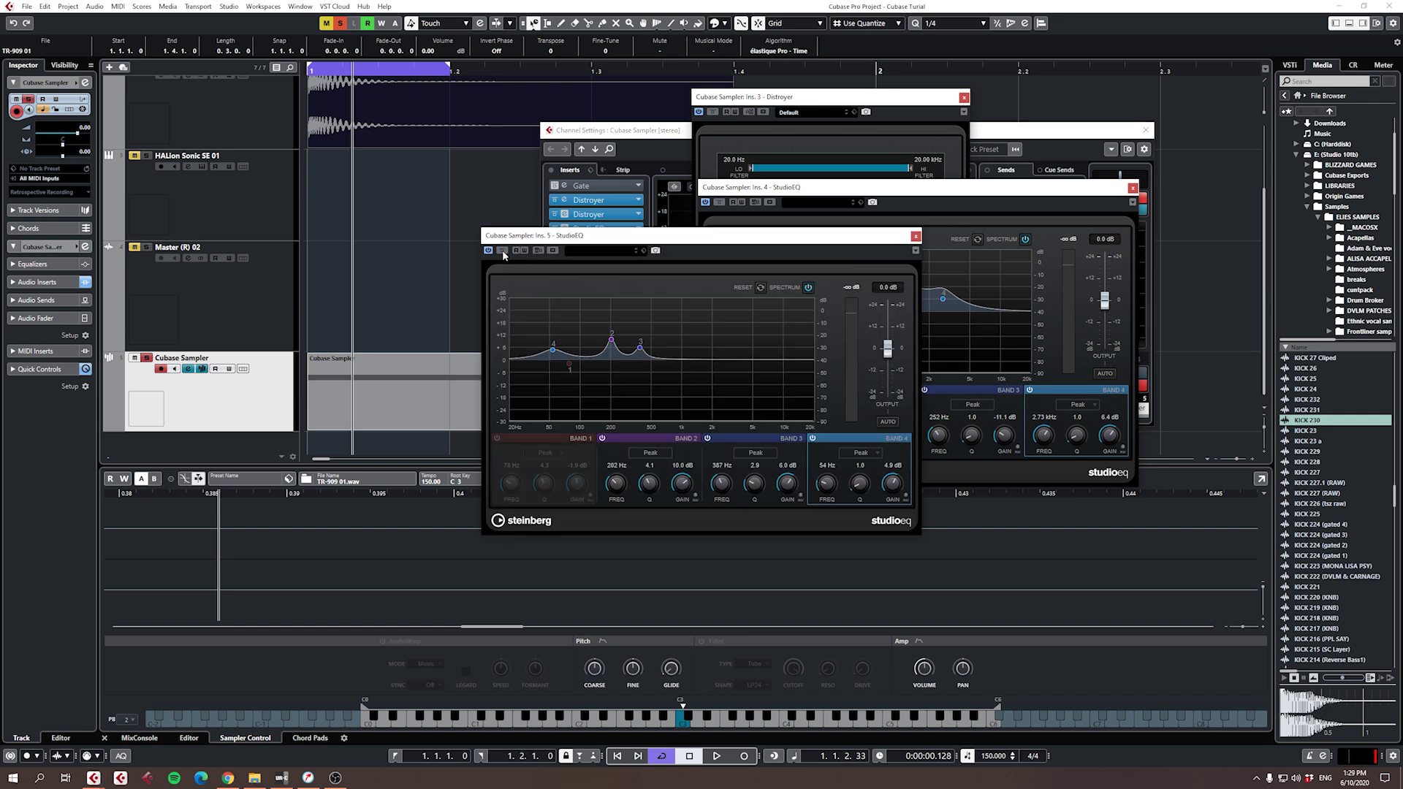
Play from the start and sweep the band 2 EQ boost between about 385 and 673 Hz.
left_click(323, 72)
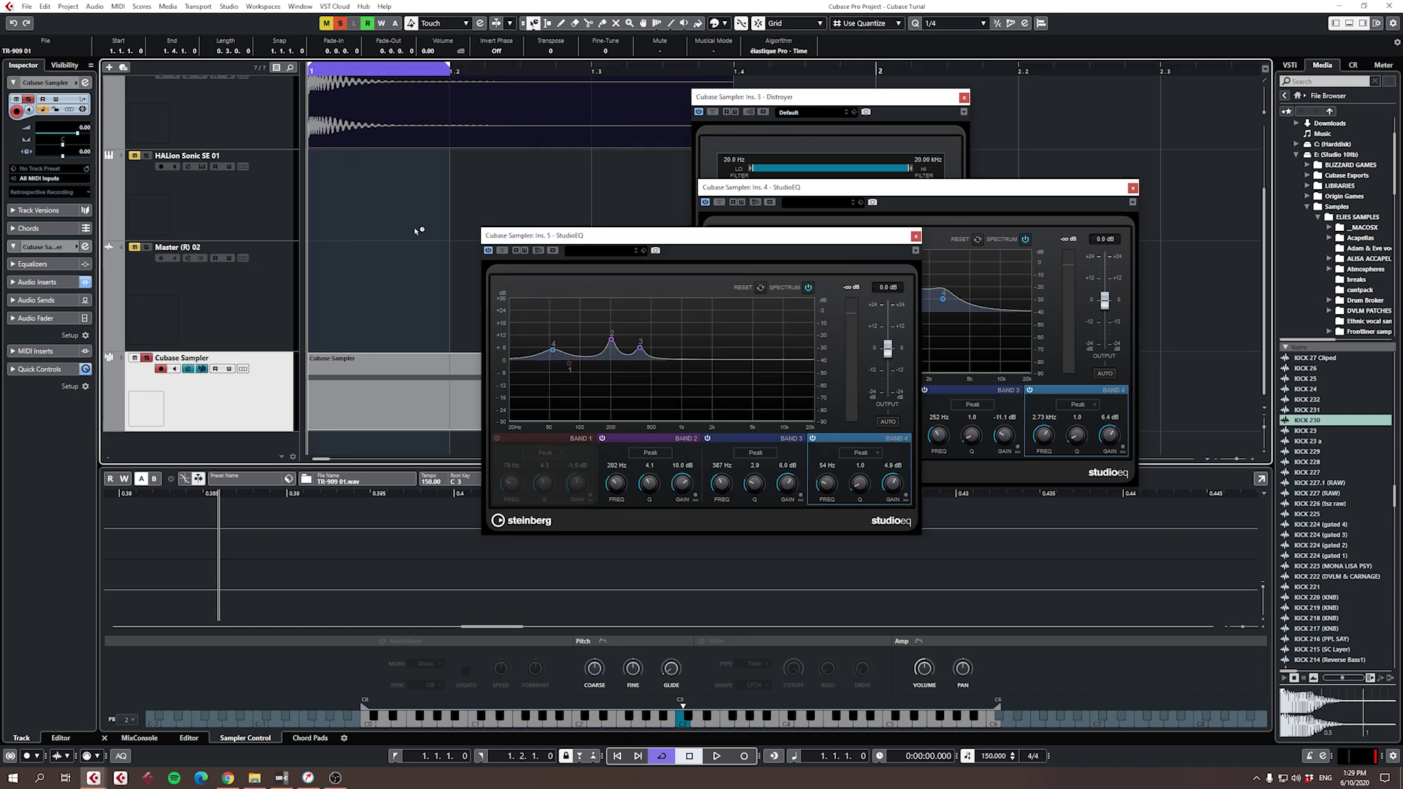
key("space")
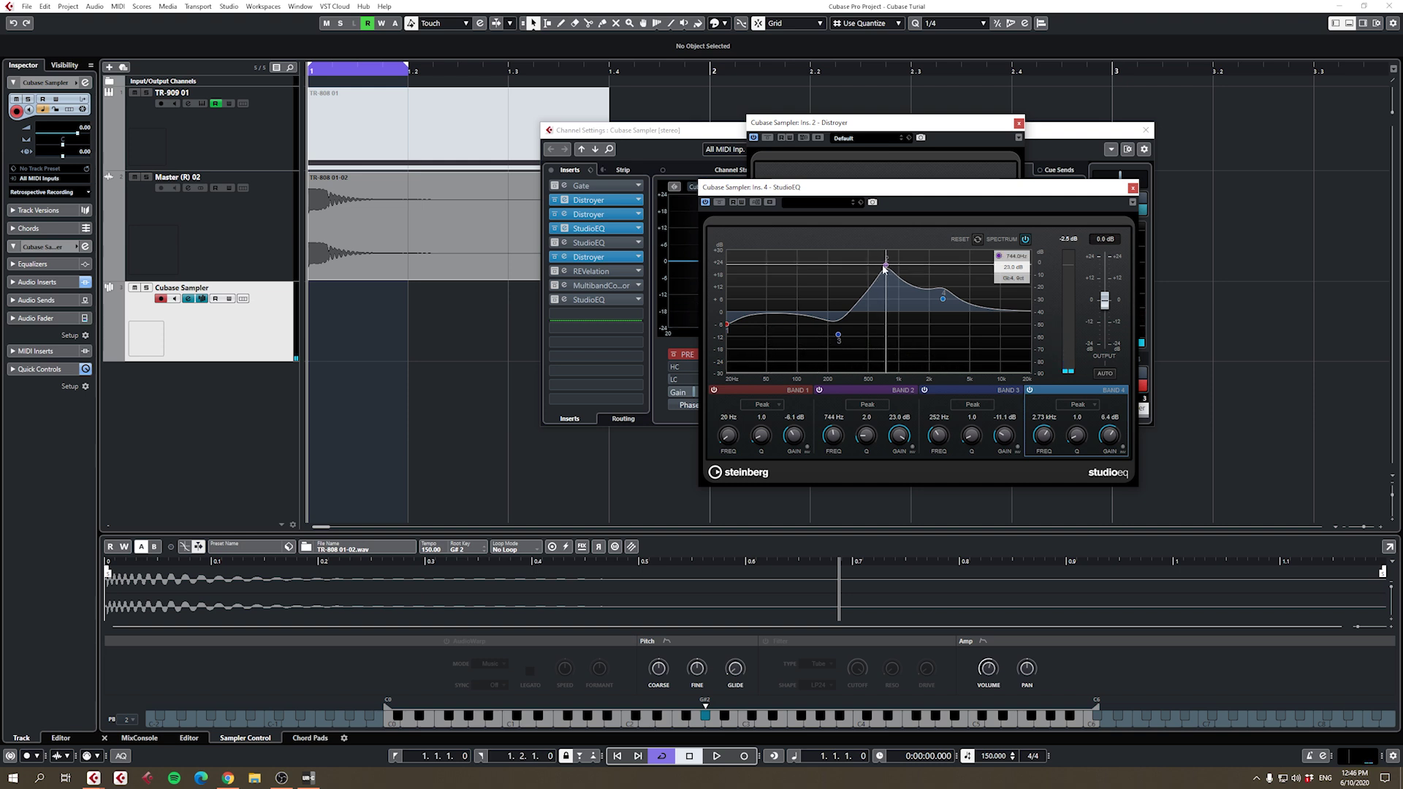
left_click_drag(883, 268, 858, 265)
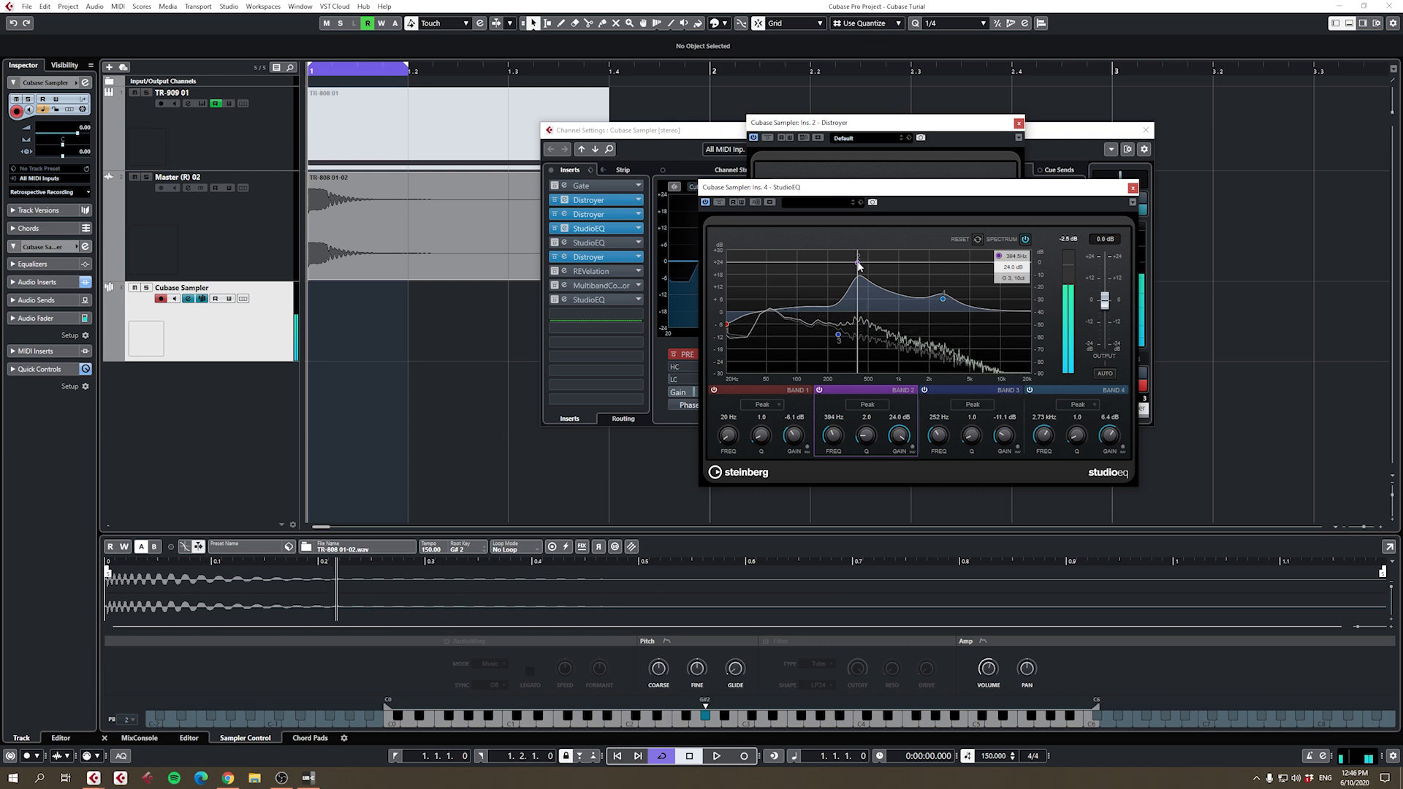
mouse_move(860, 267)
left_mouse_down()
mouse_move(906, 258)
mouse_move(784, 259)
mouse_move(852, 259)
left_mouse_up()
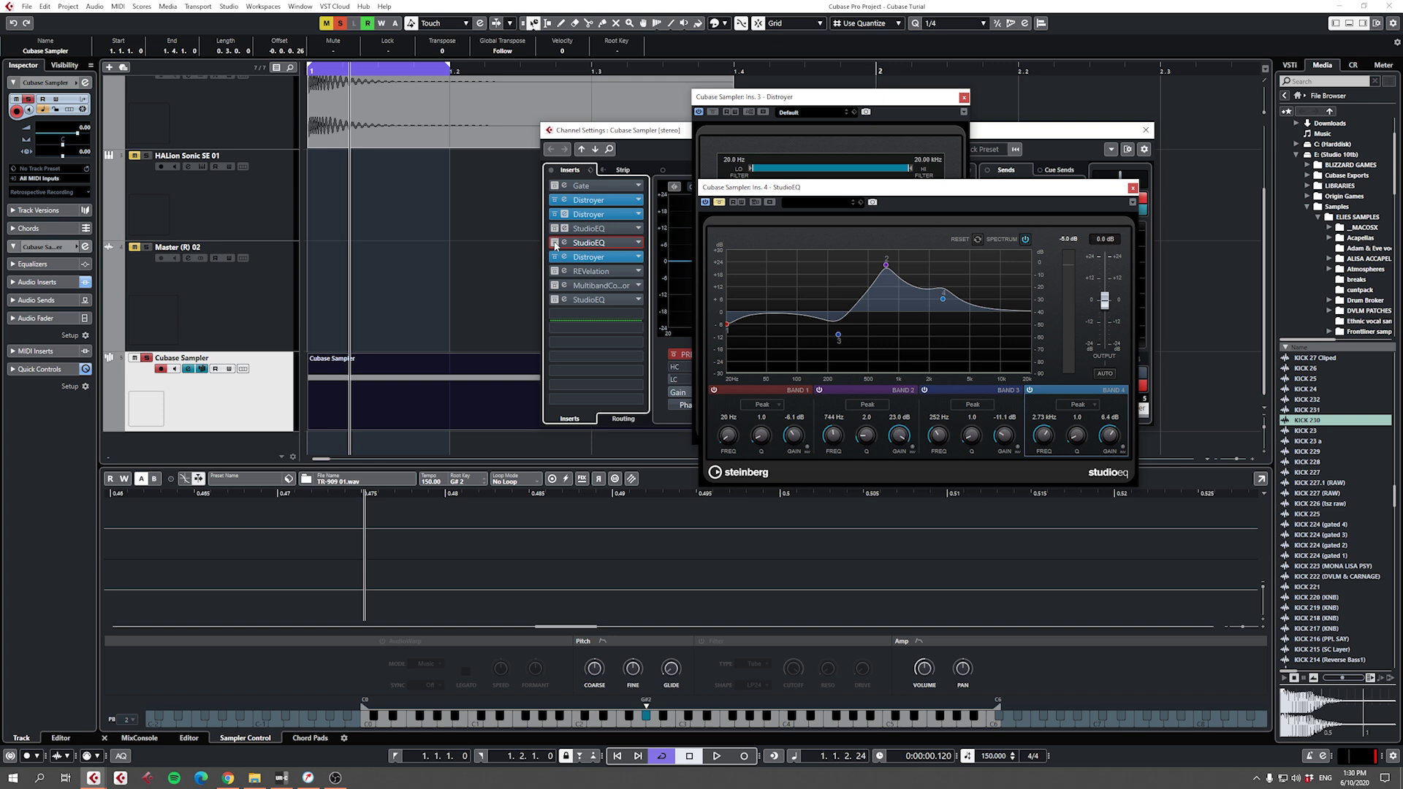
Start playback and move the StudioEQ window out of the way.
left_click(188, 369)
key("space")
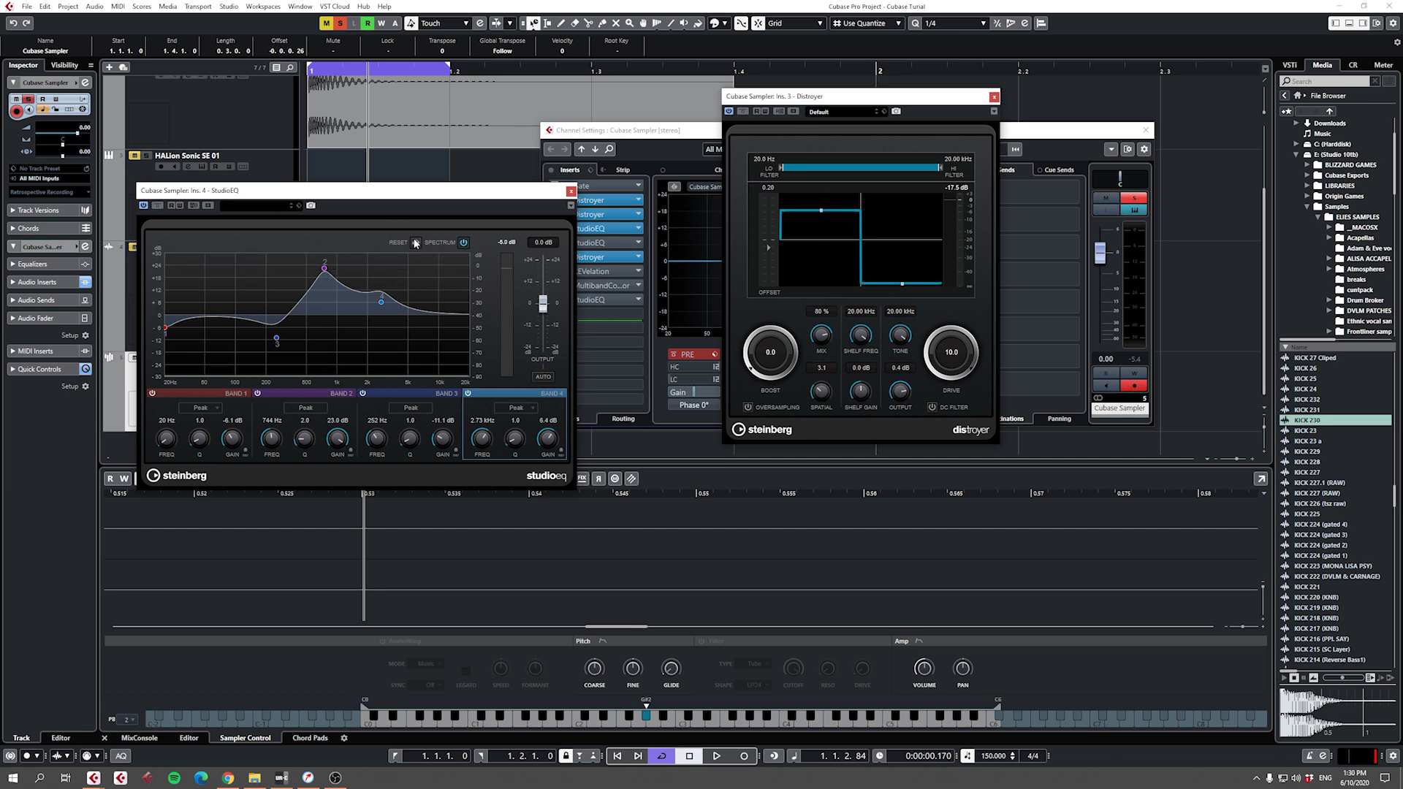
left_click_drag(242, 192, 172, 249)
Switch the Distroyer back and drag its offset far negative to round the clipping curve.
key("space")
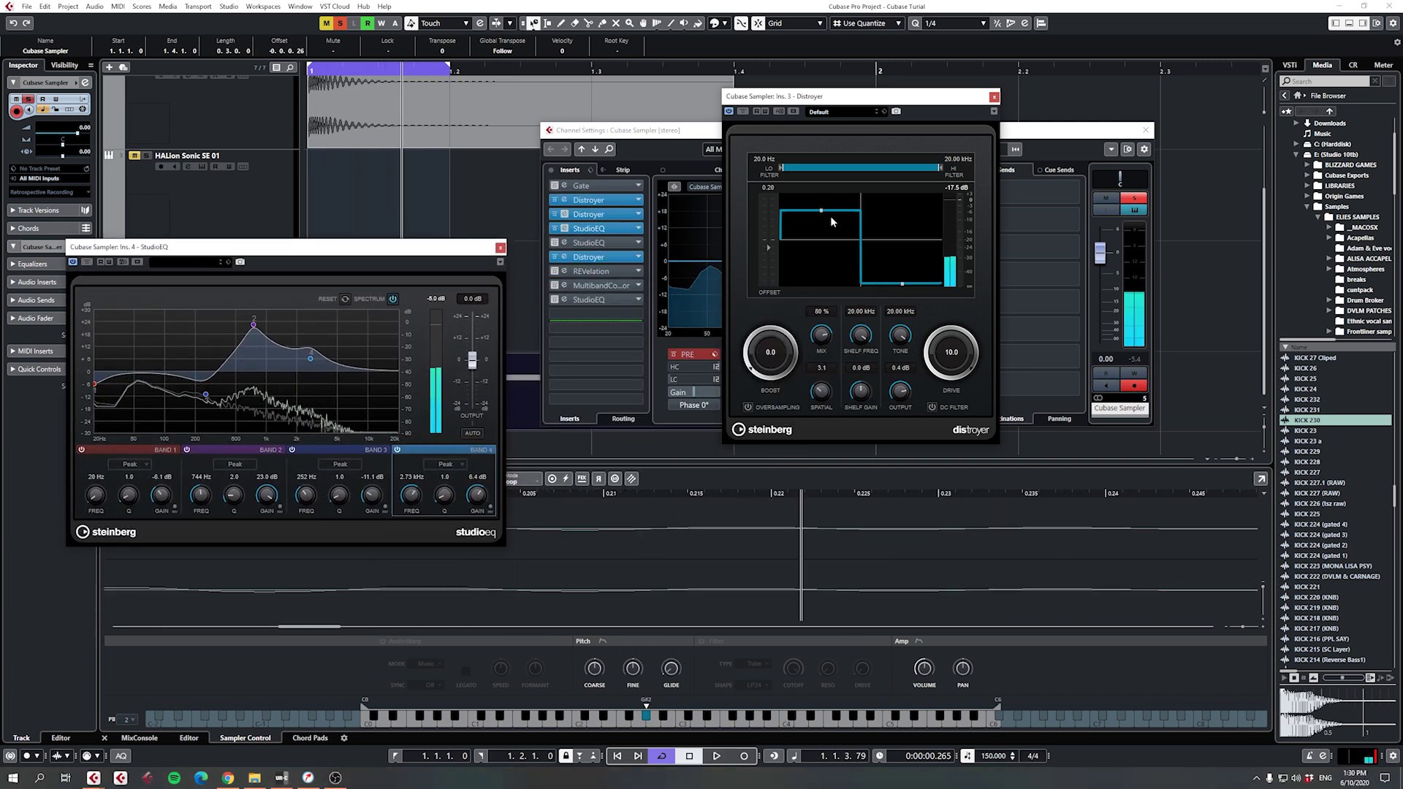
left_click(779, 111)
mouse_move(823, 219)
left_mouse_down()
mouse_move(822, 174)
mouse_move(822, 207)
mouse_move(823, 195)
left_mouse_up()
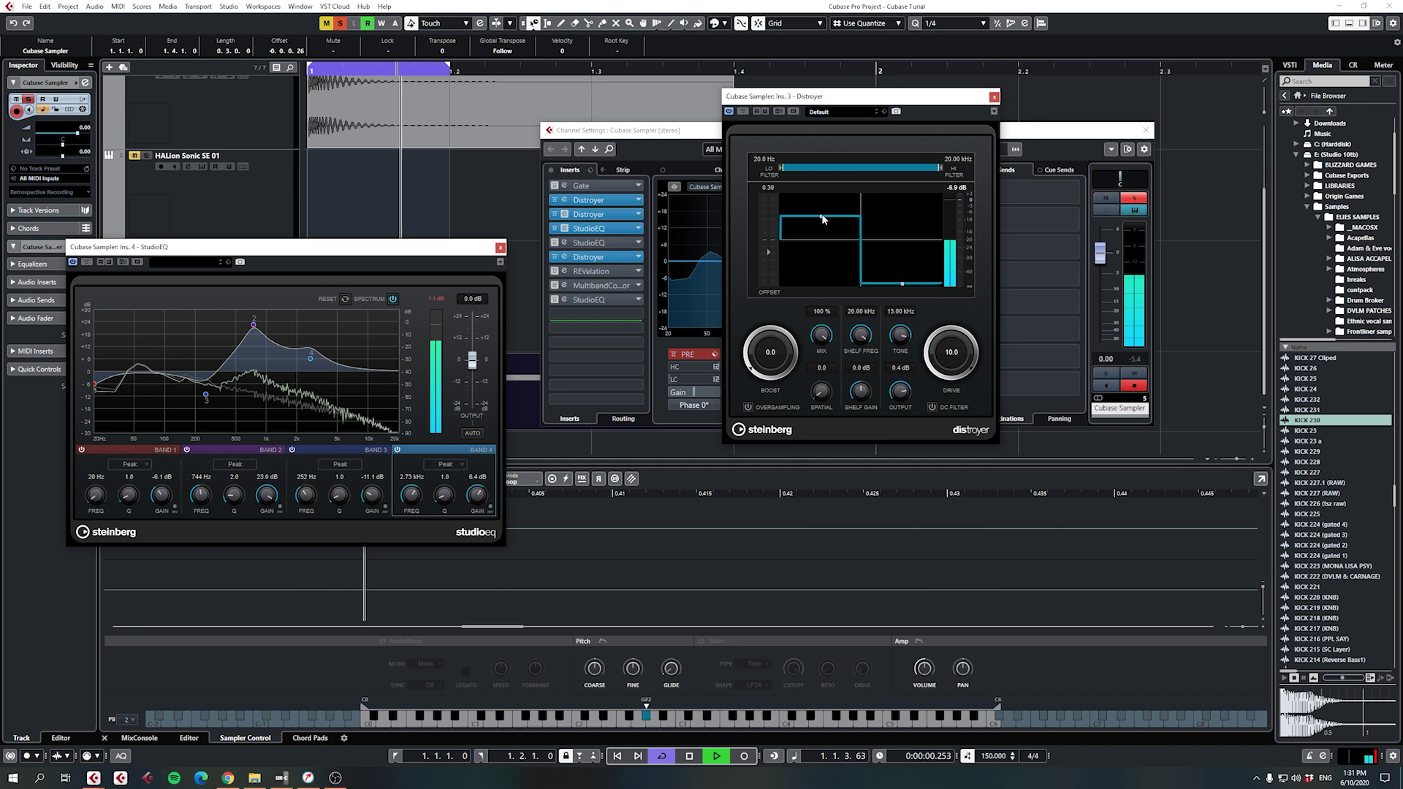
mouse_move(819, 198)
left_mouse_down()
mouse_move(835, 271)
mouse_move(830, 199)
left_mouse_up()
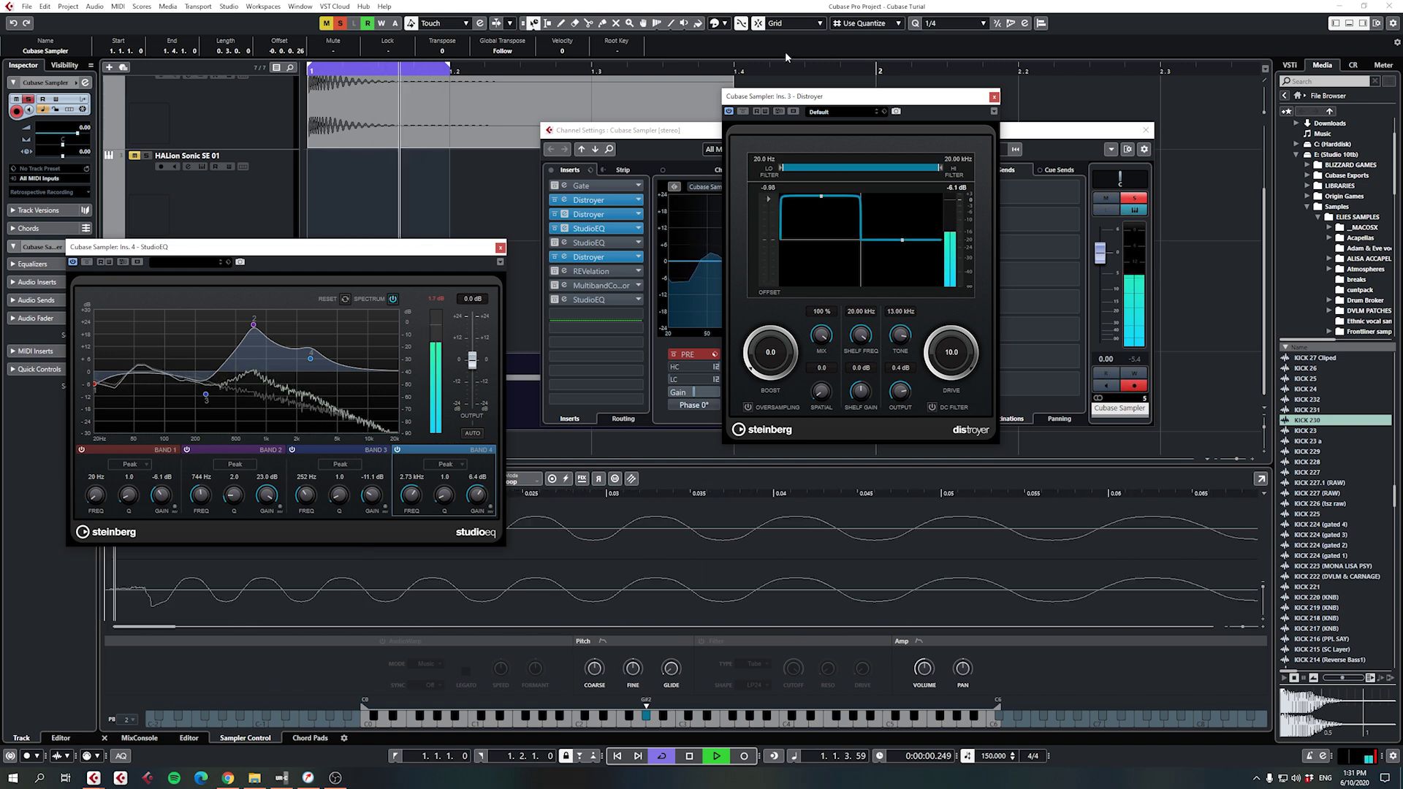
Flip the Distroyer A/B compare to its 80% mix settings and replay the kick.
key("space")
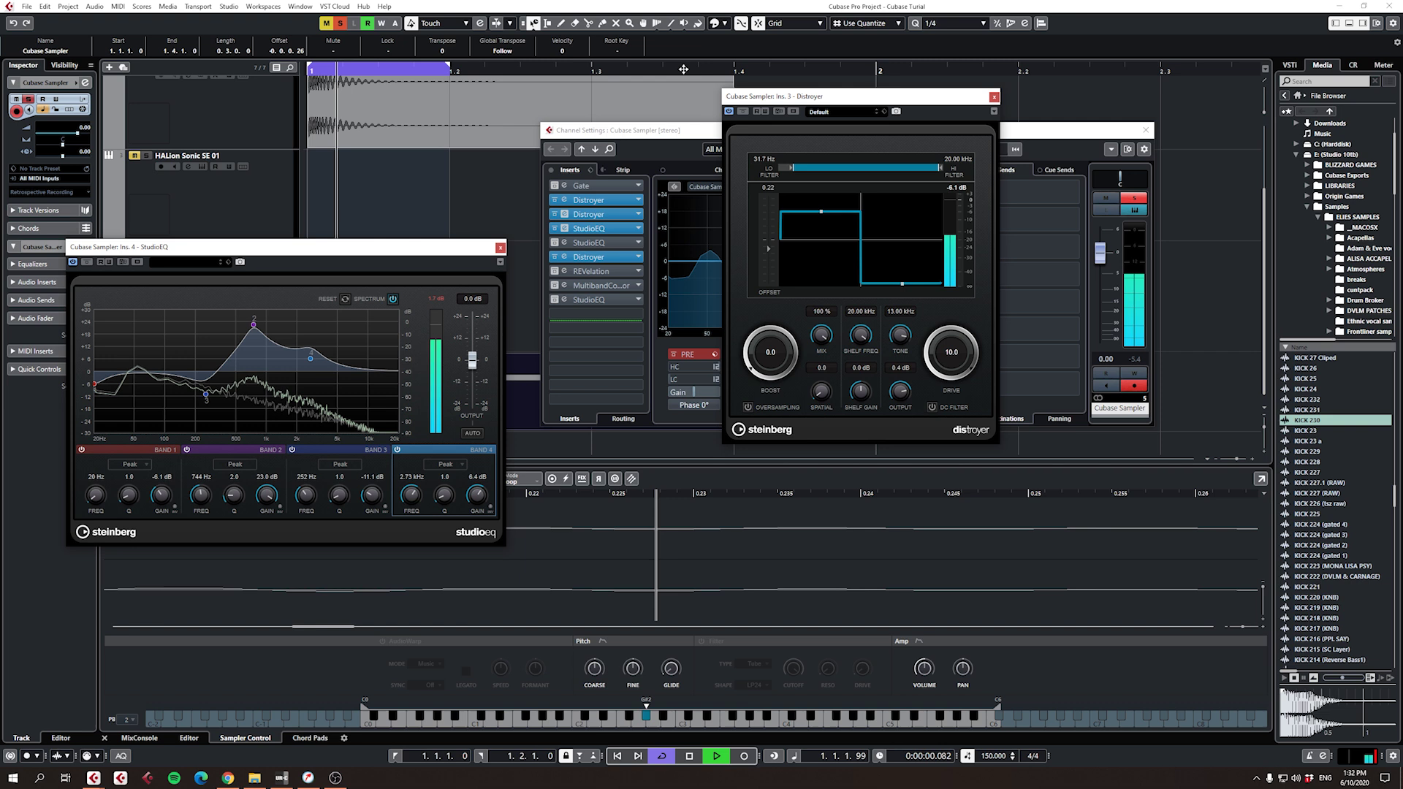
key("space")
left_click(780, 112)
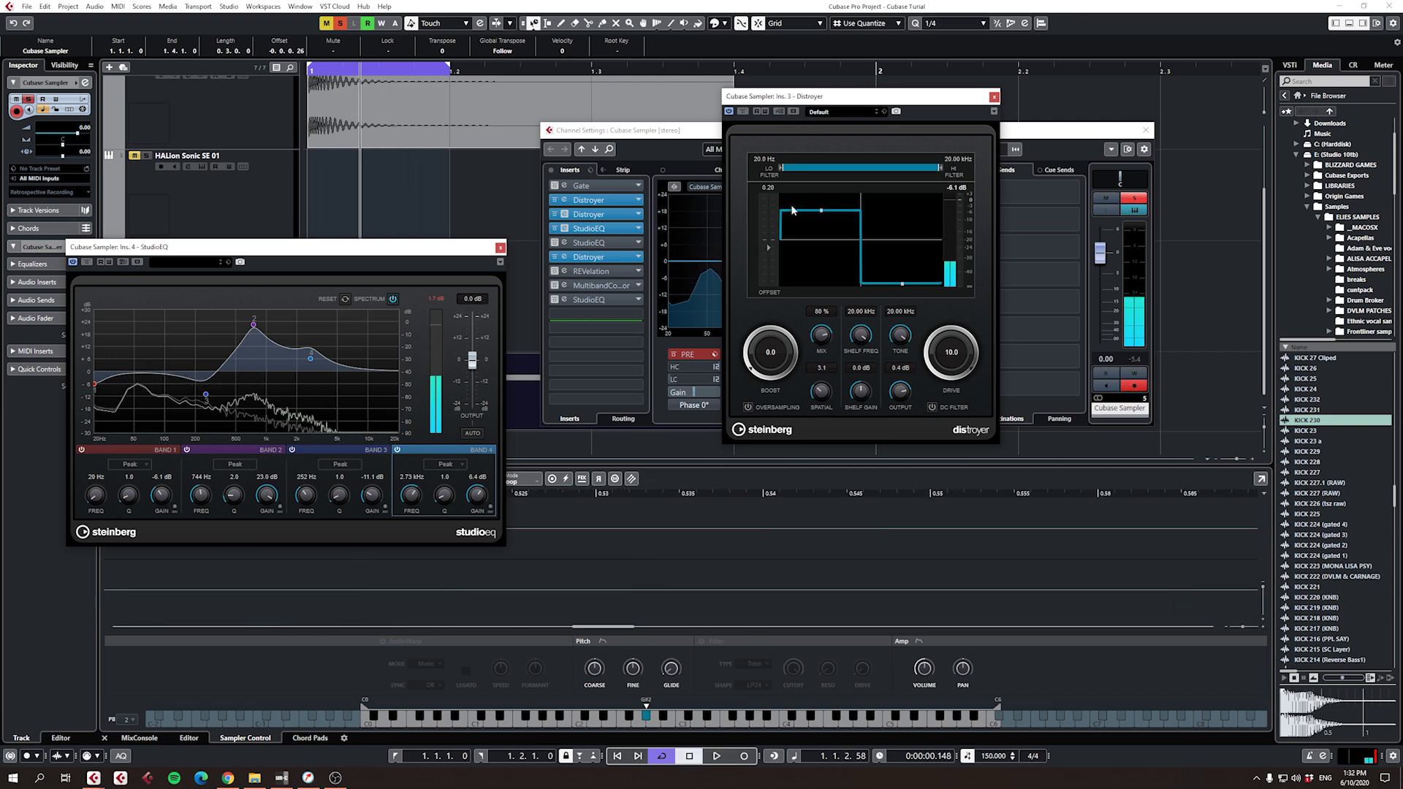
left_click(368, 72)
key("space")
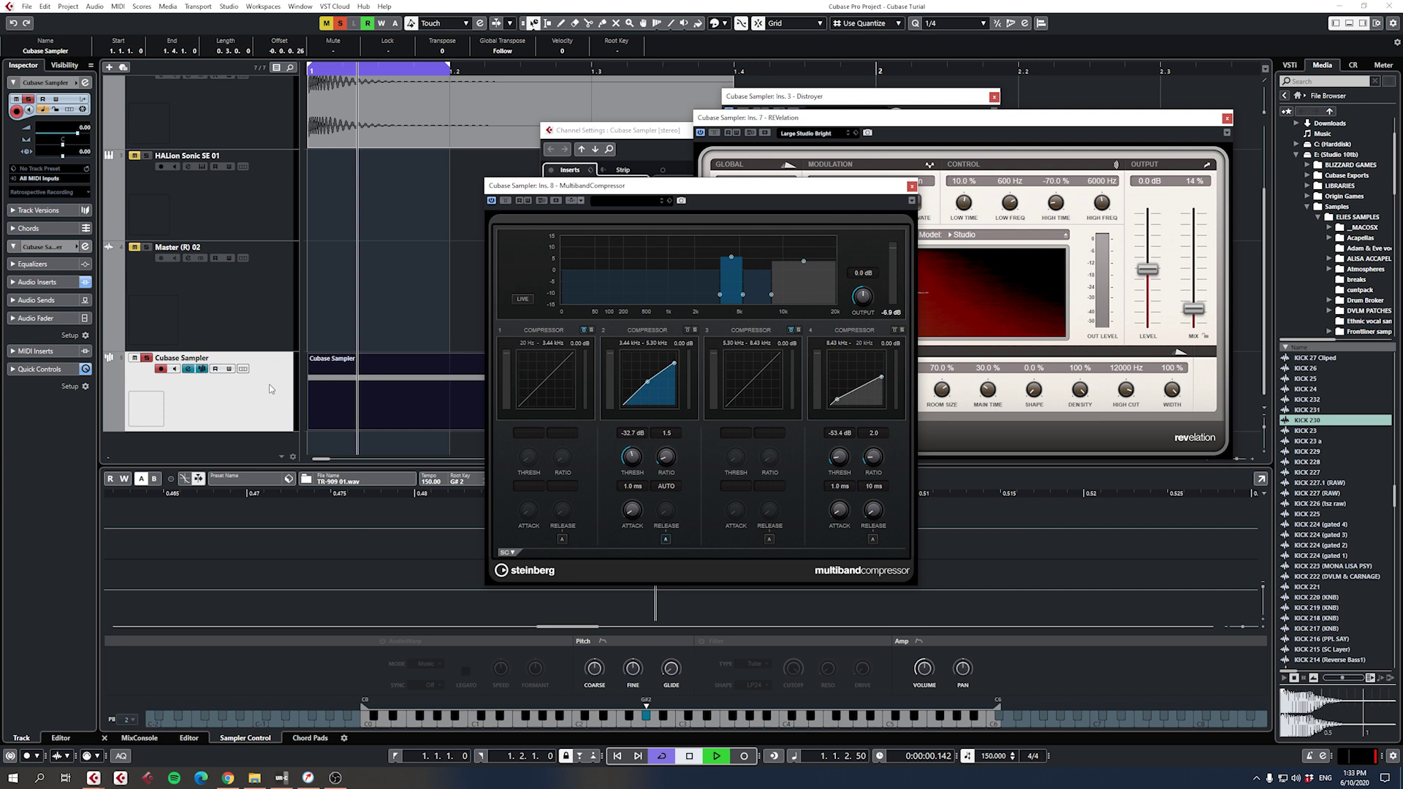
Compare the MultibandCompressor bypassed and active, then stop playback and close its editor.
left_click(505, 201)
left_click(505, 201)
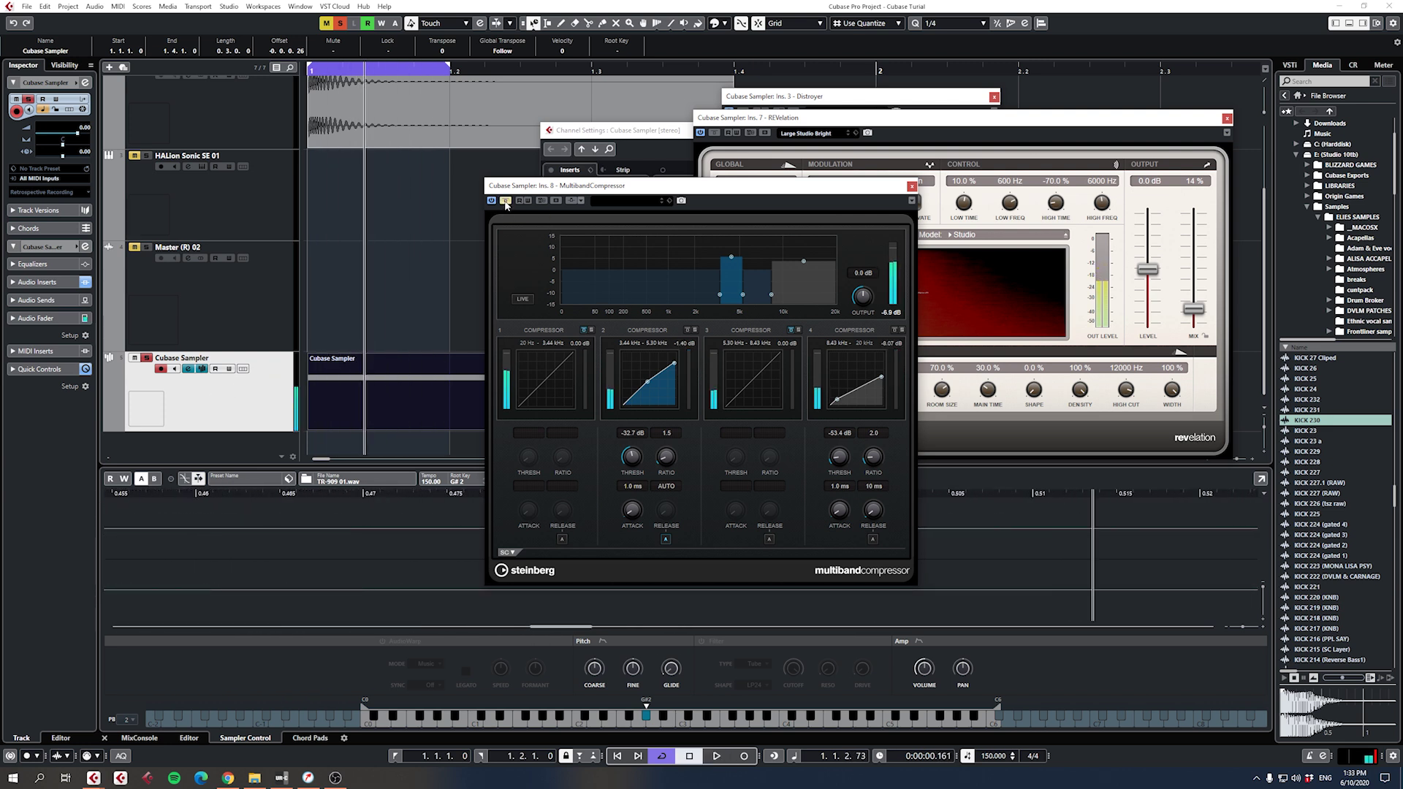
key("space")
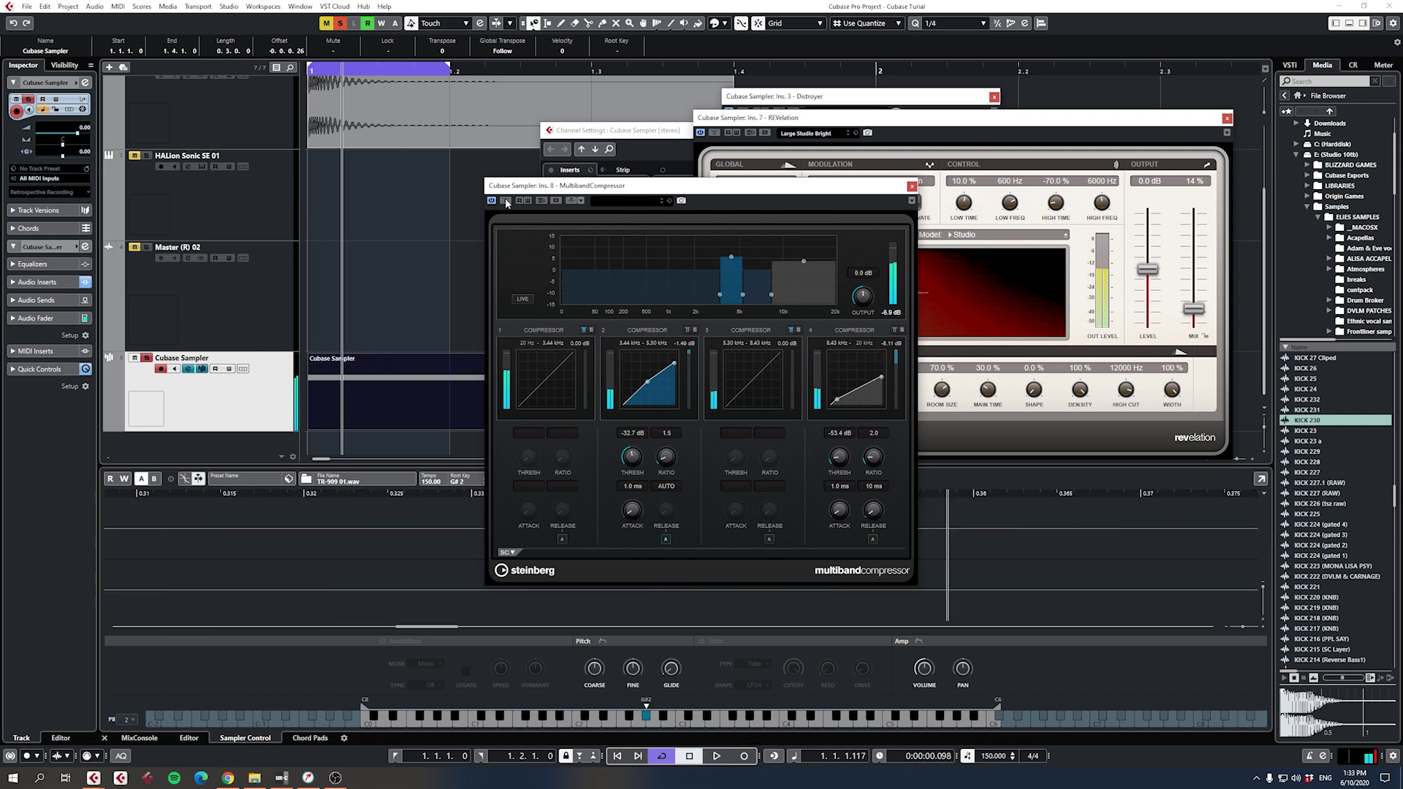
left_click(911, 186)
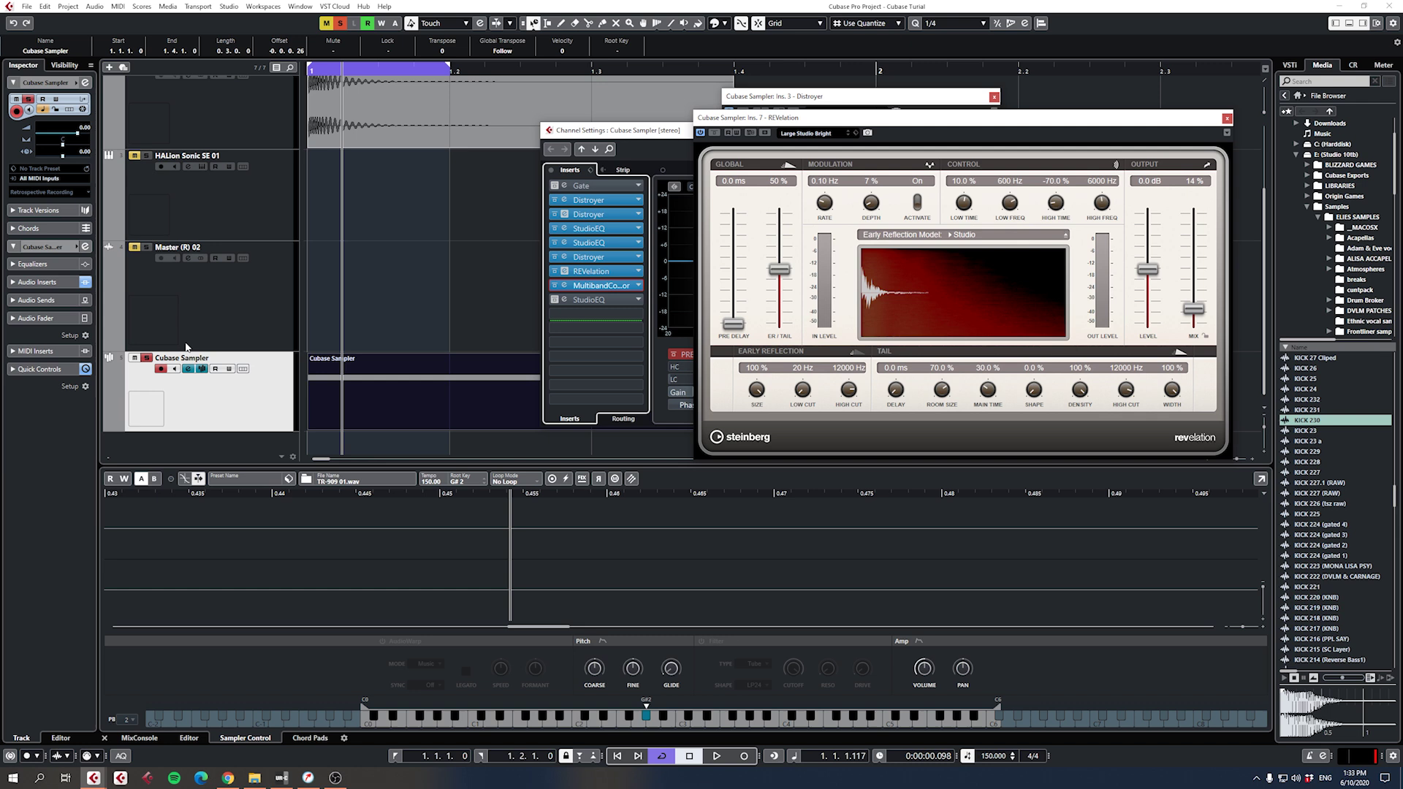
Cut the highs with StudioEQ band 3 at 20 kHz, eased to about -9.4 dB.
left_click(589, 300)
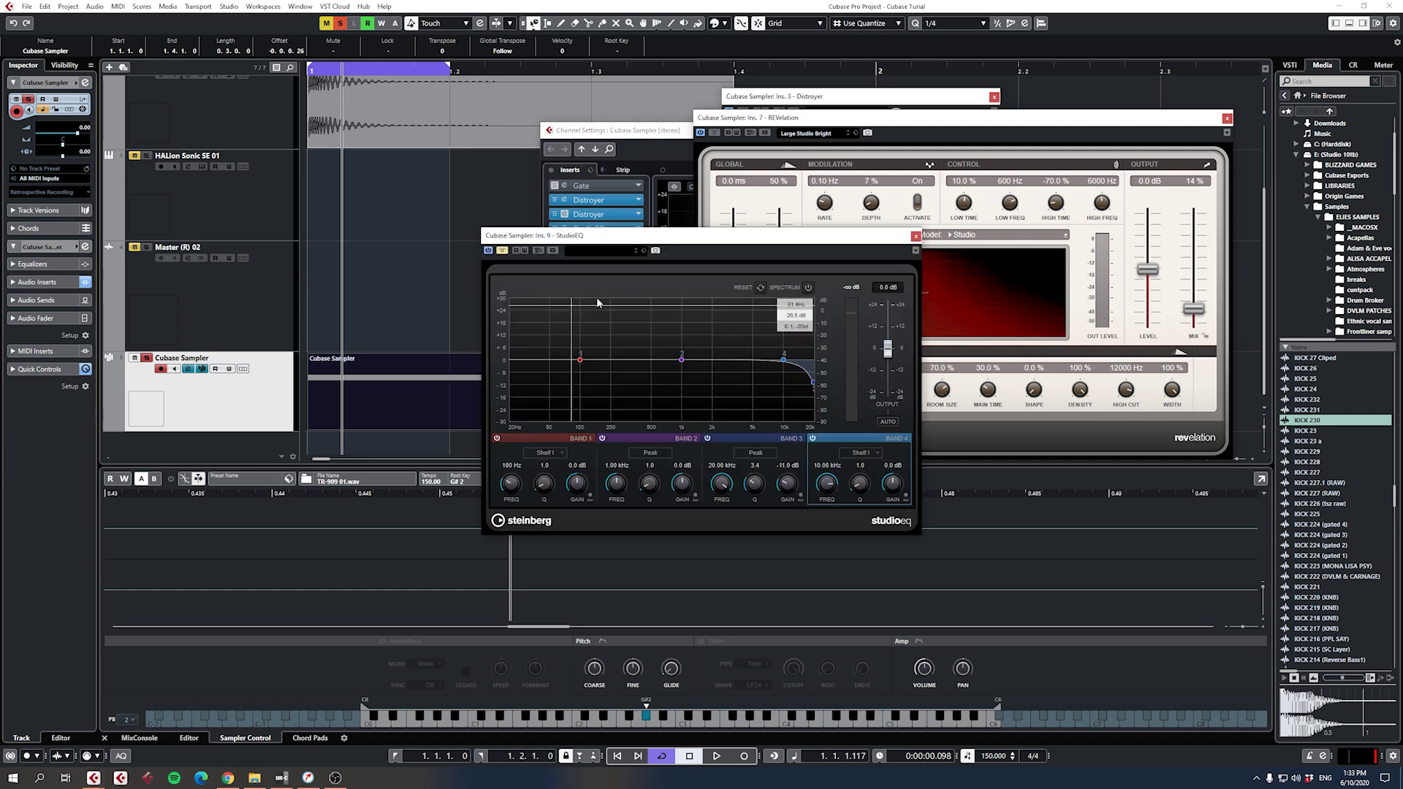
left_click_drag(782, 360, 811, 365)
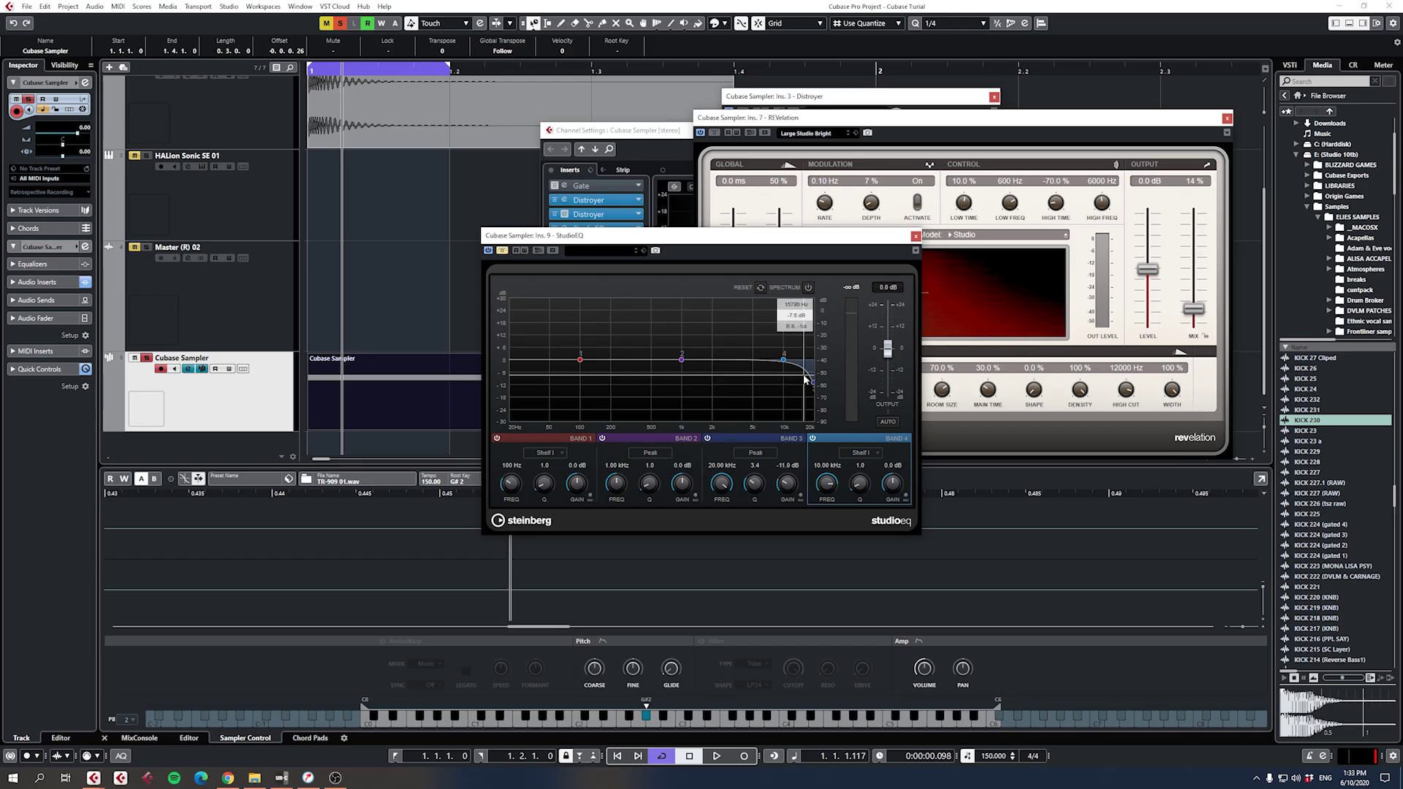
left_click_drag(813, 385, 822, 383)
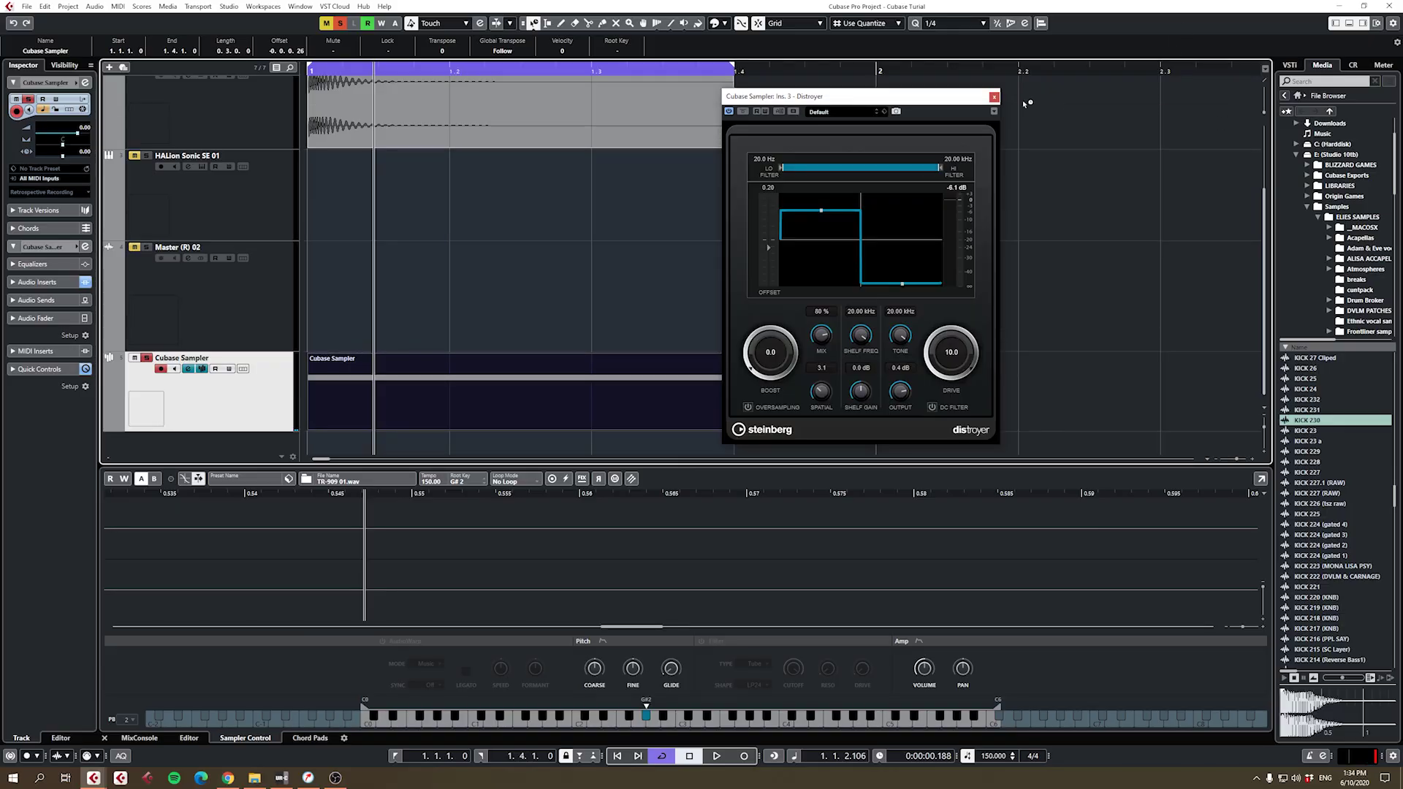
Close Distroyer, extend the cycle to bar 2.2, and render the Cubase Sampler kick in place.
left_click(995, 97)
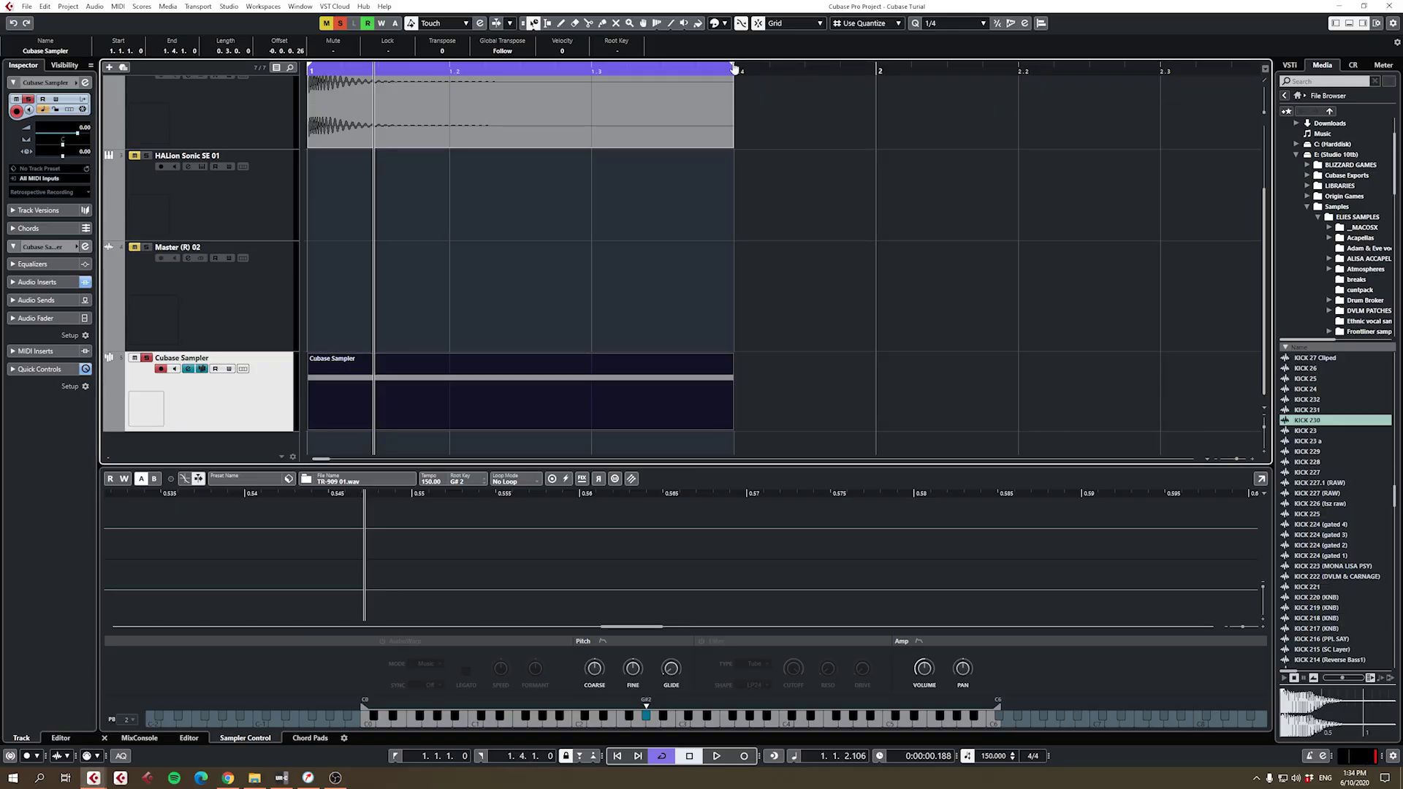
left_click_drag(734, 68, 993, 86)
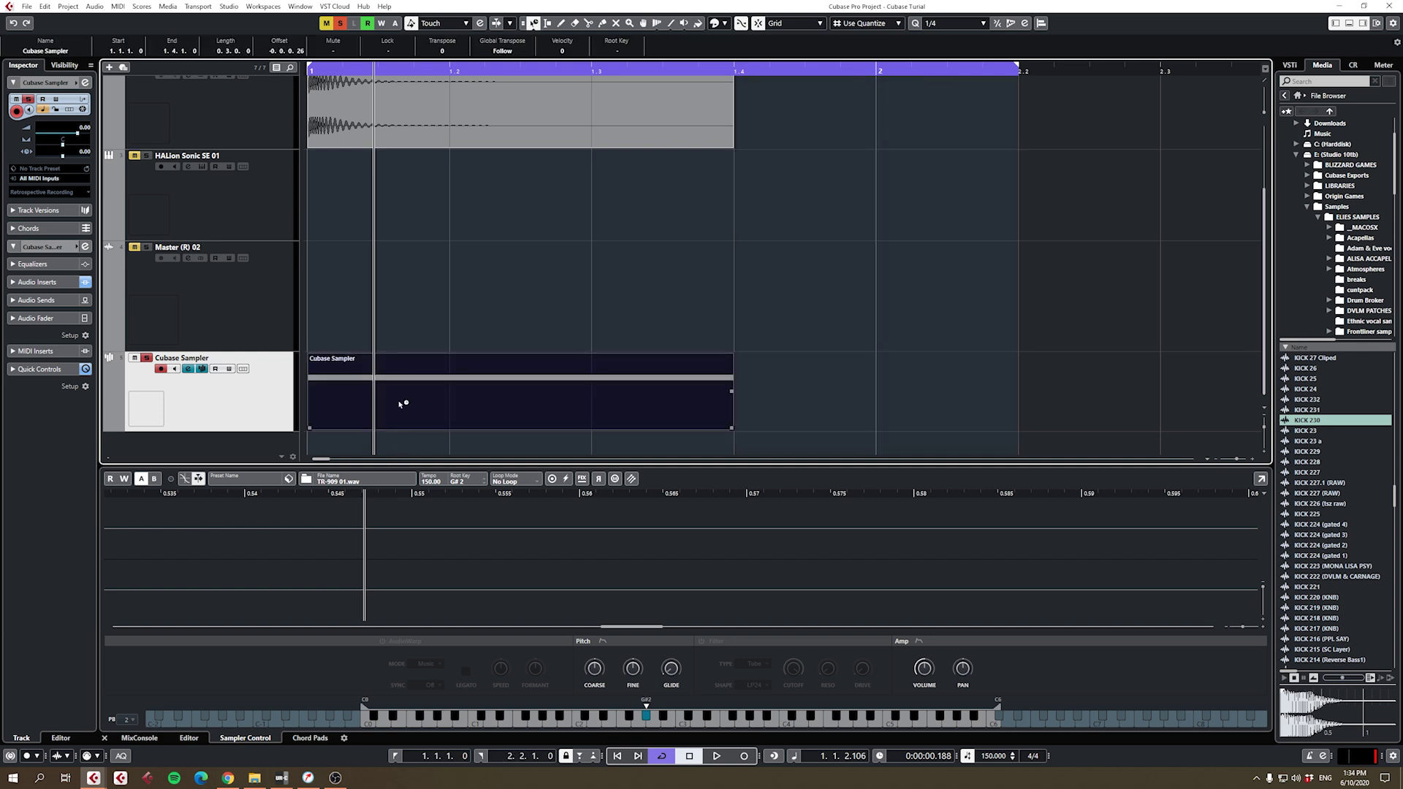
right_click(360, 385)
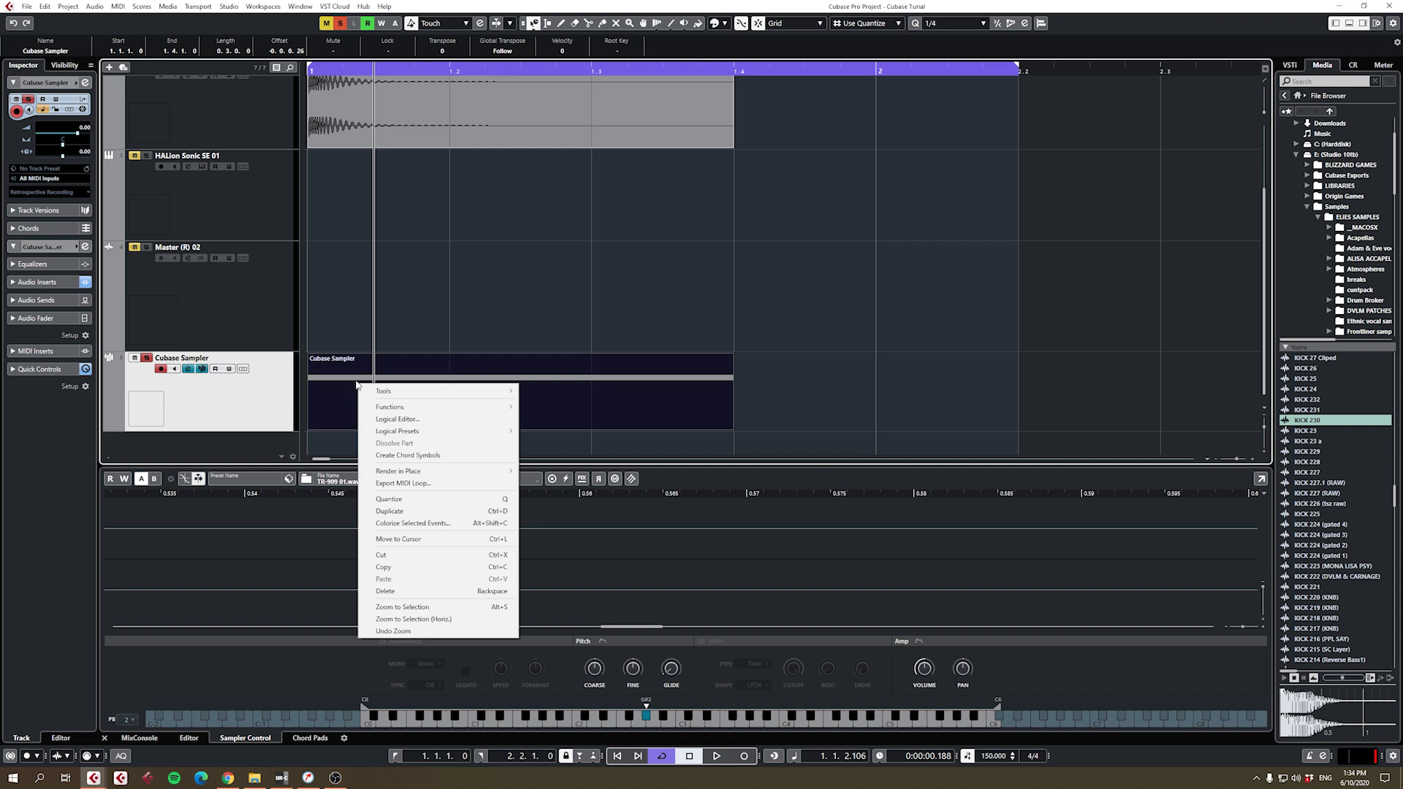
mouse_move(437, 472)
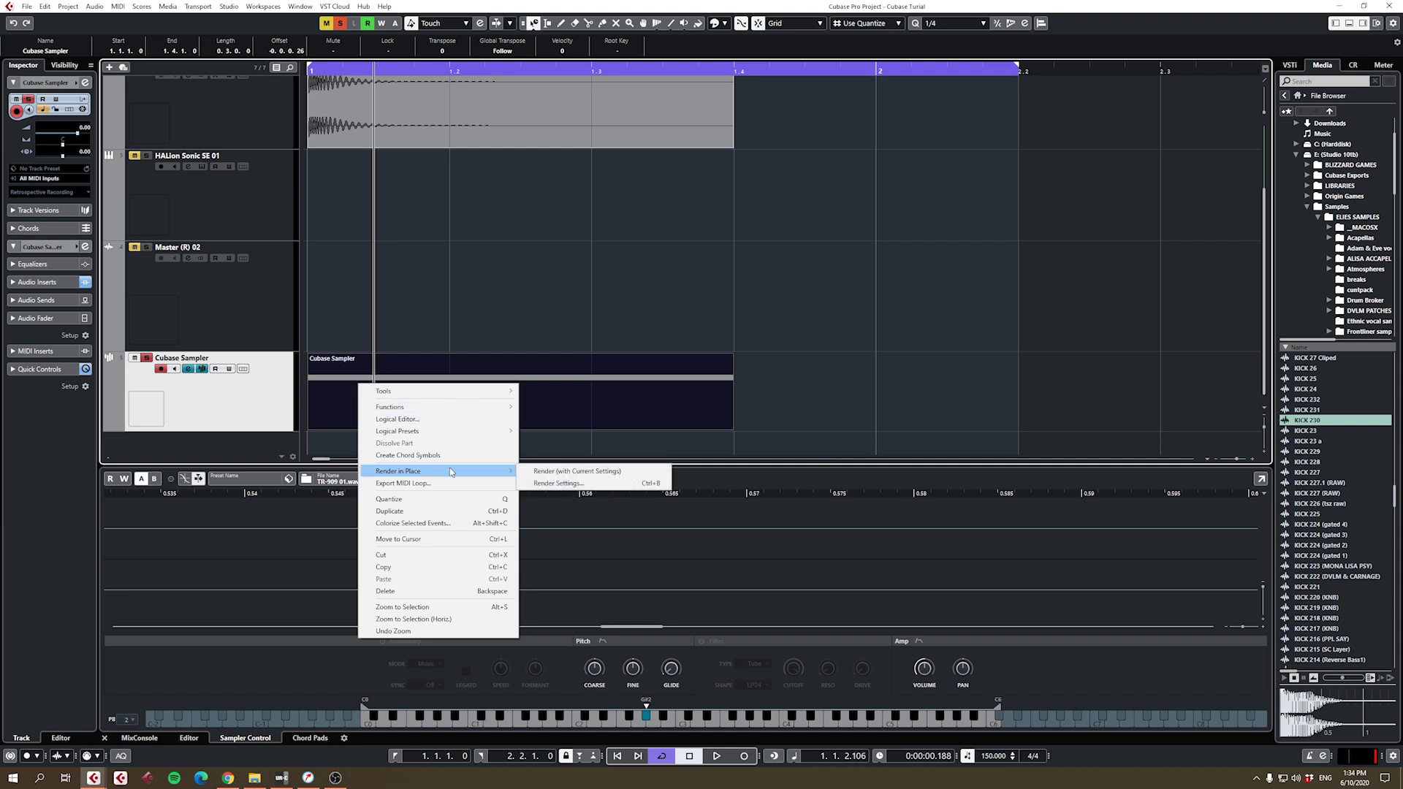
left_click(598, 471)
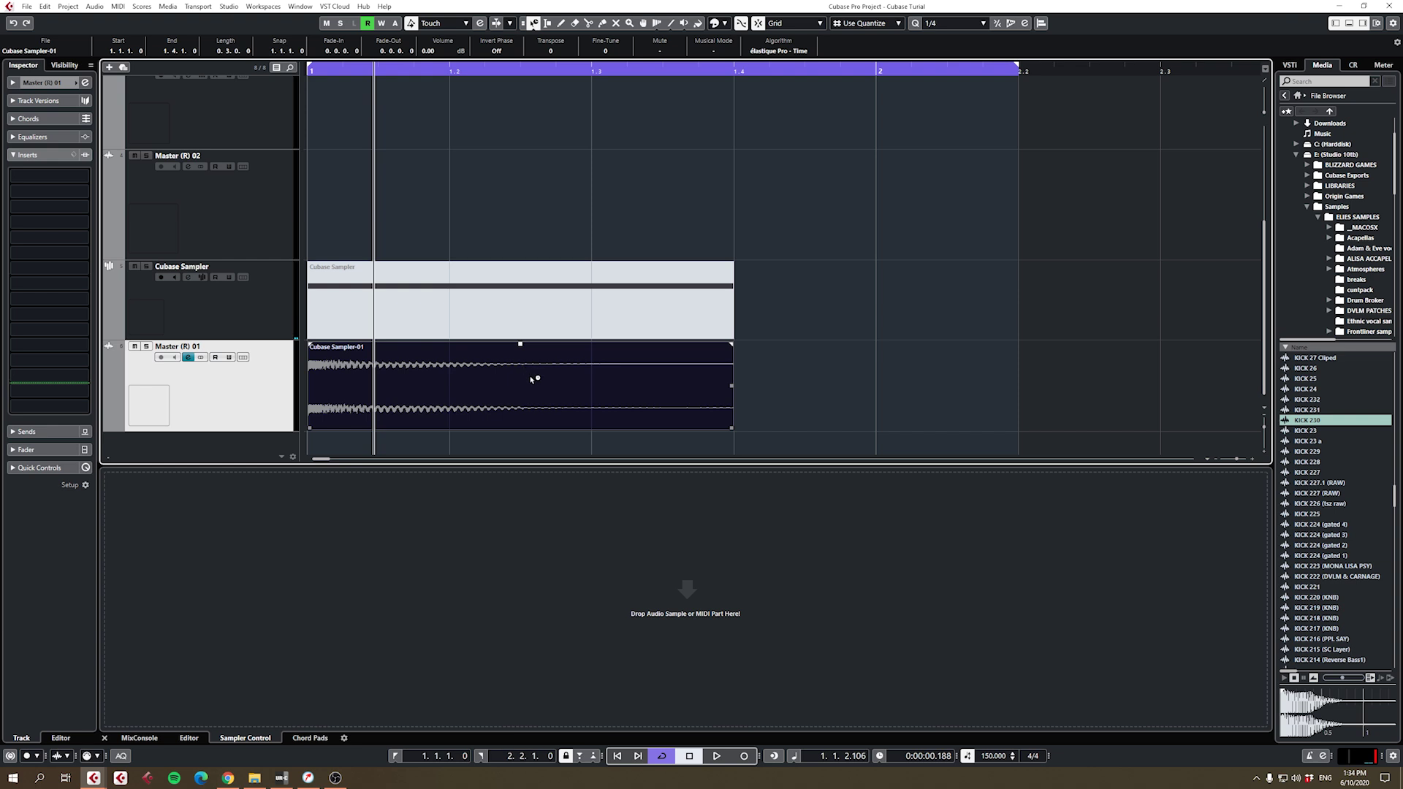
Peak-normalize the rendered Cubase Sampler-01 kick event to 0.00 dB and close the processing window.
right_click(489, 372)
mouse_move(549, 398)
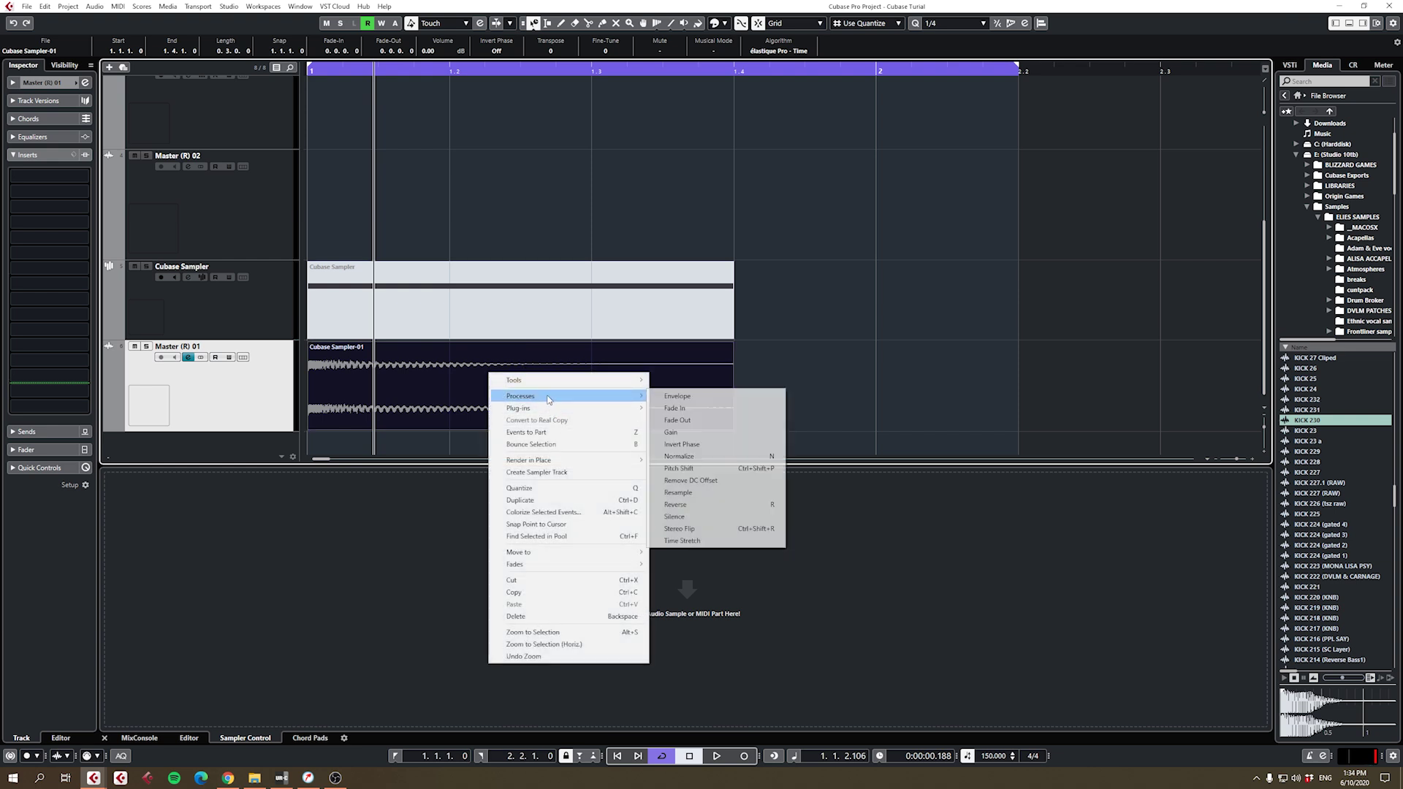
left_click(699, 459)
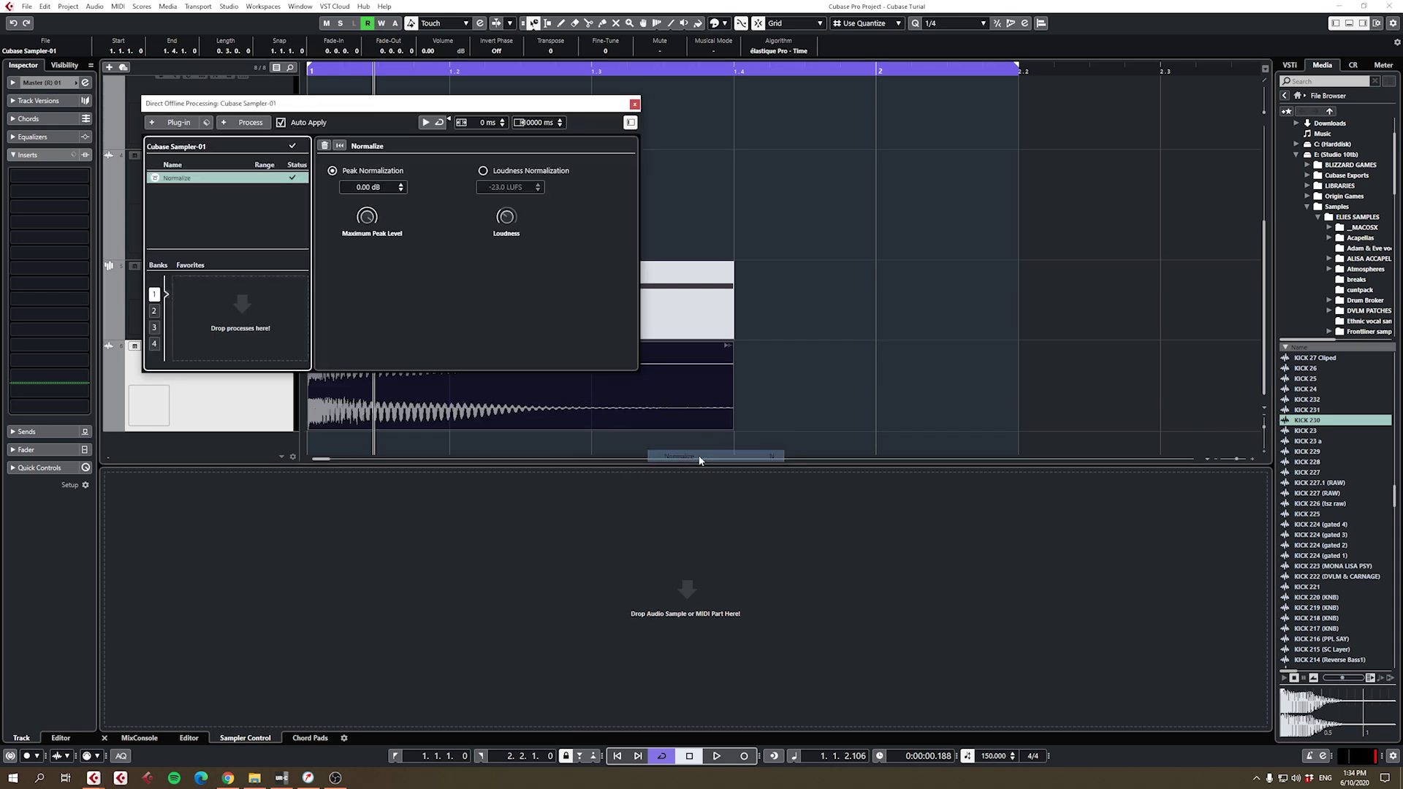
left_click_drag(615, 109, 1030, 90)
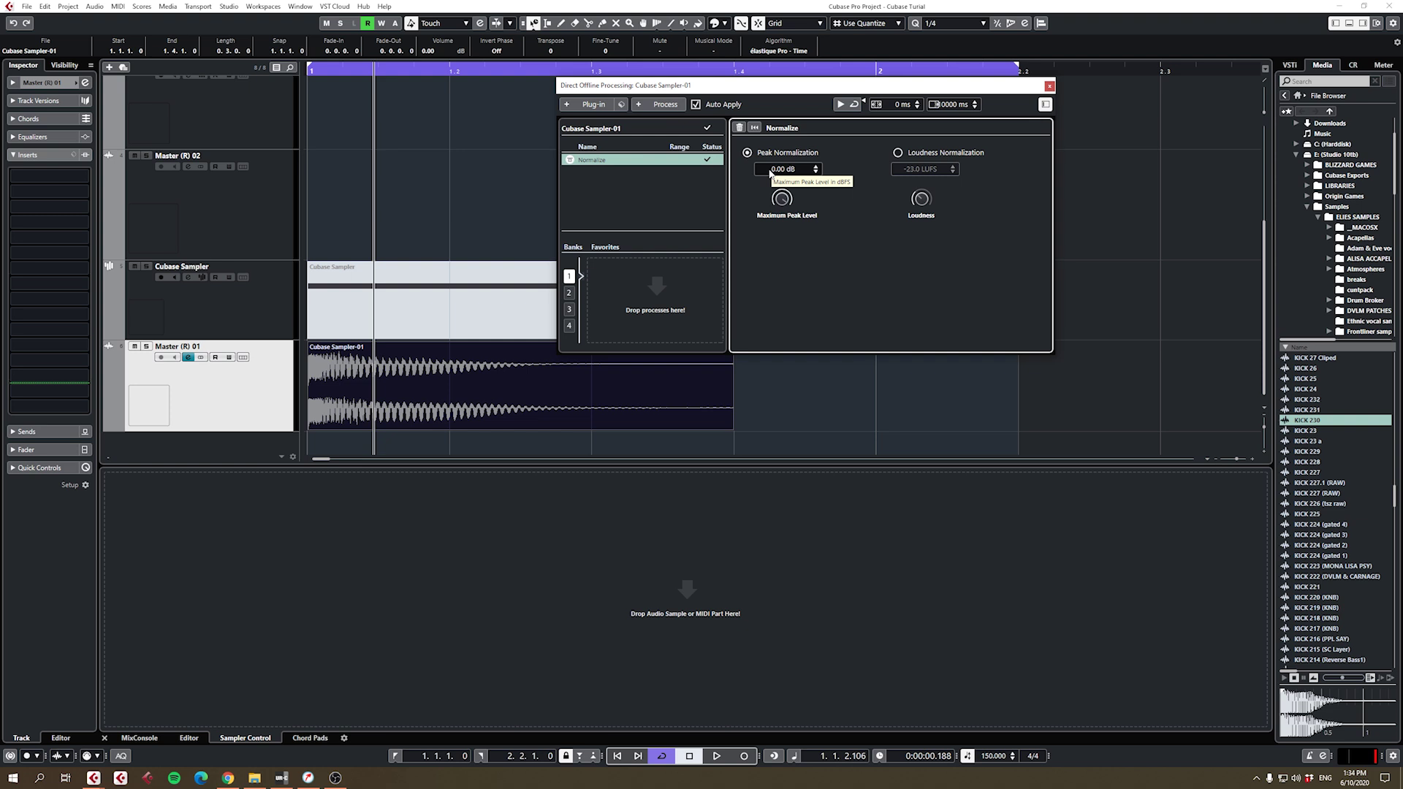
left_click(1049, 86)
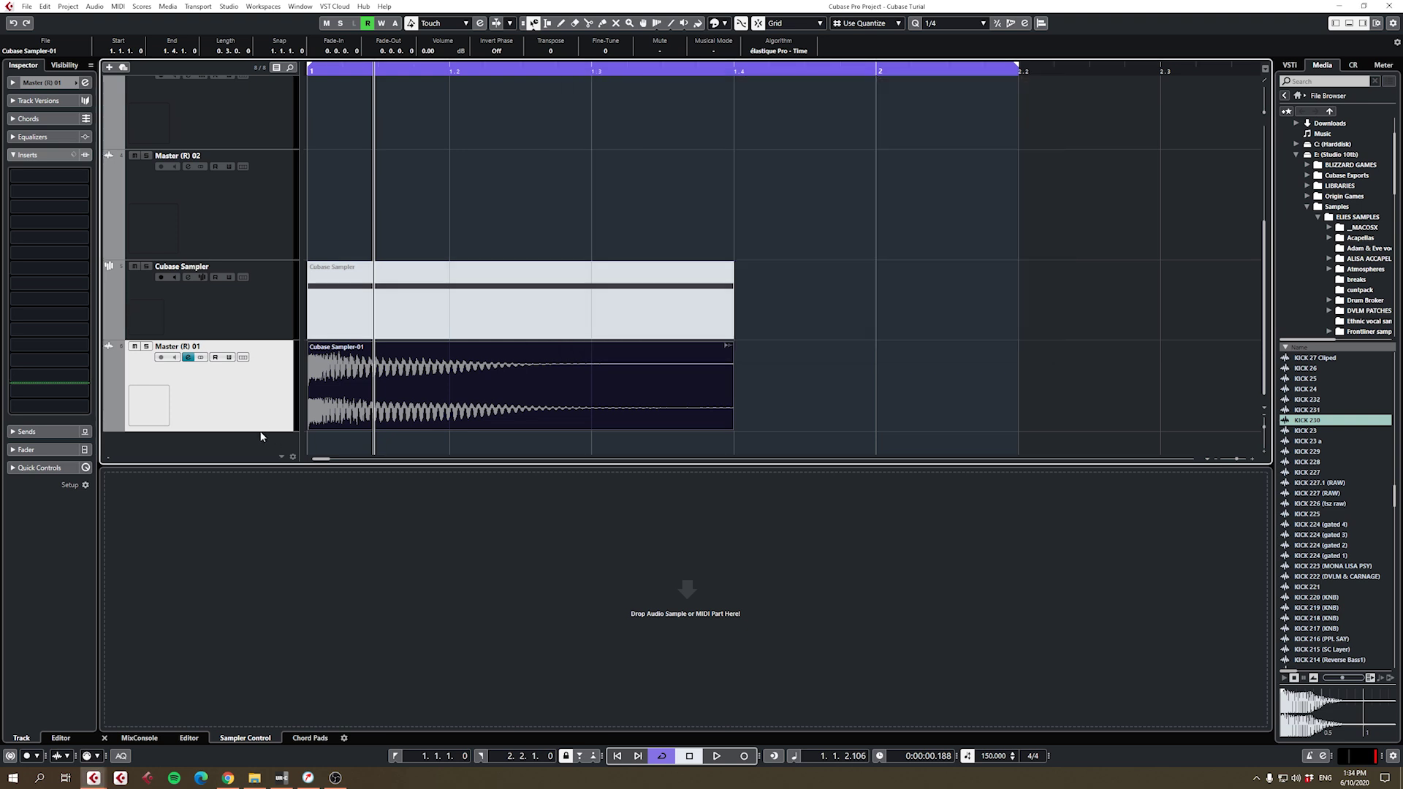
Make the rendered kick track taller and zoom in on the kick's start.
left_click_drag(261, 436, 269, 482)
left_click_drag(383, 71, 406, 135)
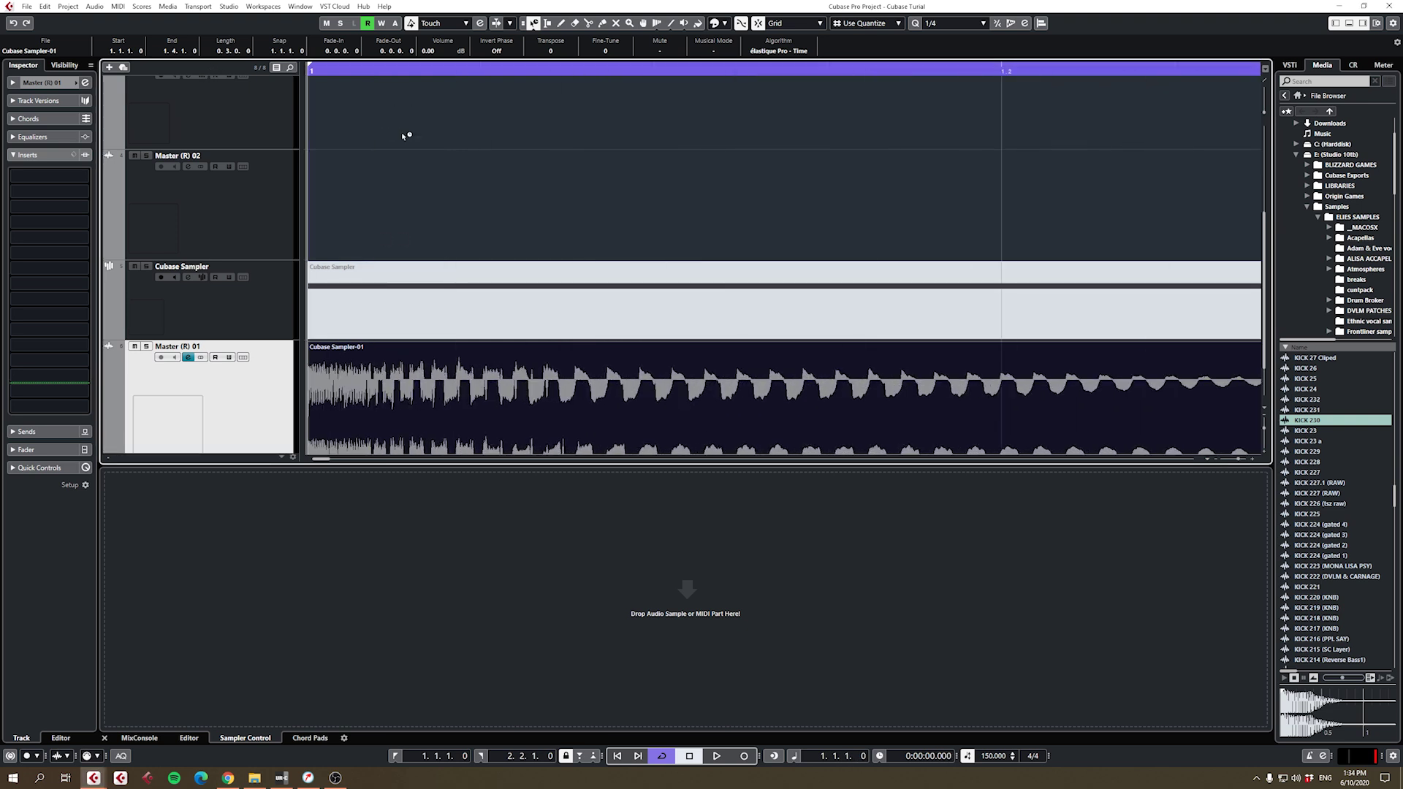
scroll(548, 159, "down", 2)
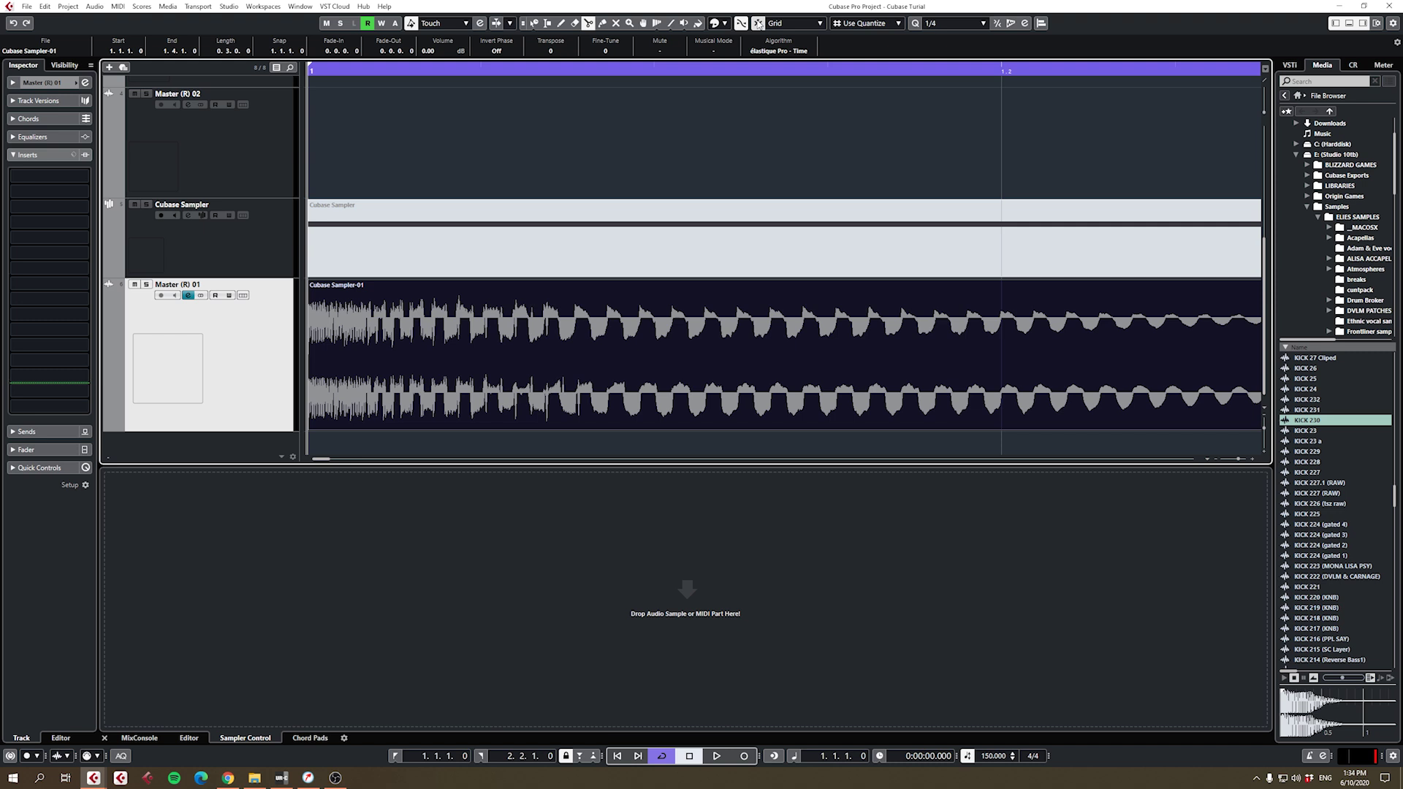
Shorten the cycle to end at 1.2 and cut the kick event just after its punch.
left_click(1005, 68, "alt")
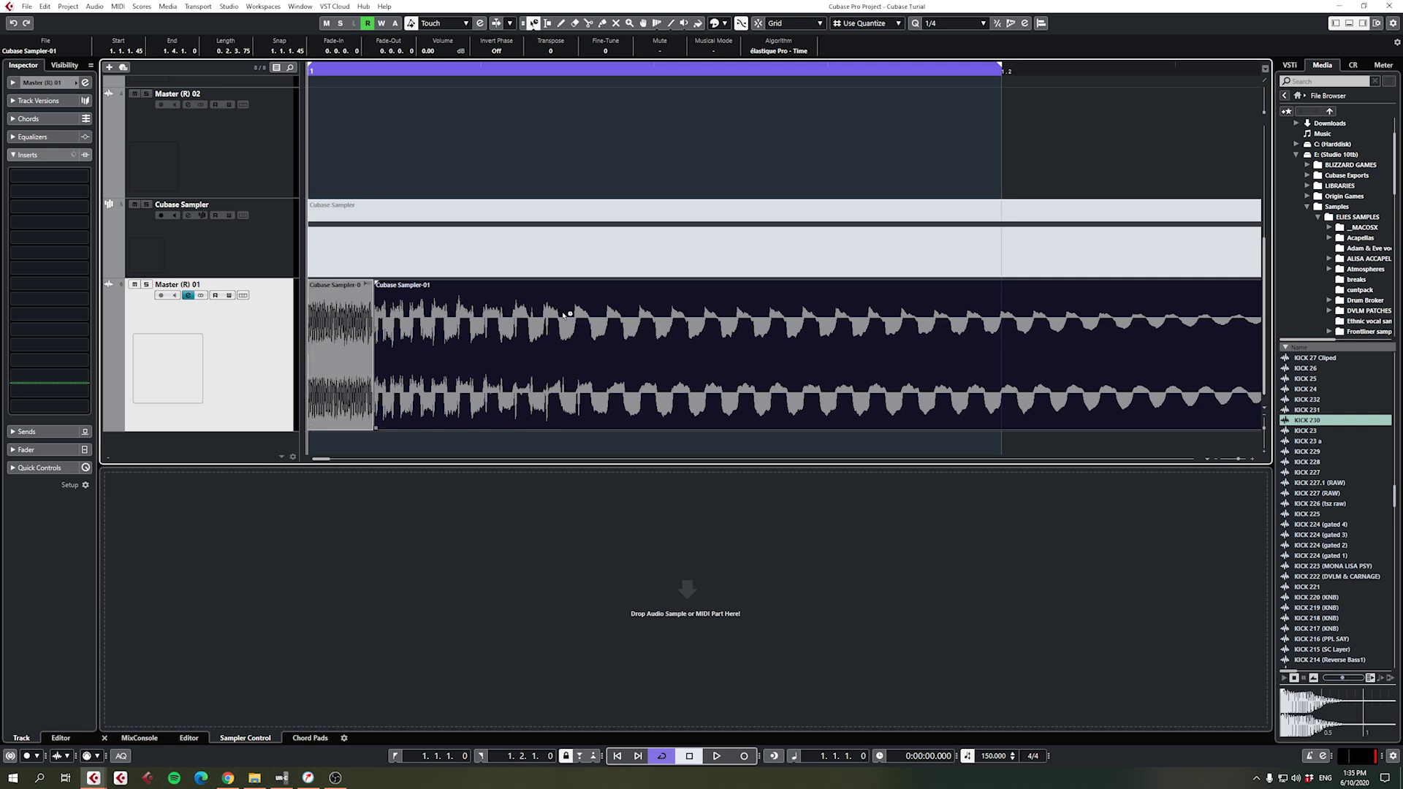
left_click(356, 315)
Apply Pitch Shift to the kick's tail event as a new version.
right_click(454, 321)
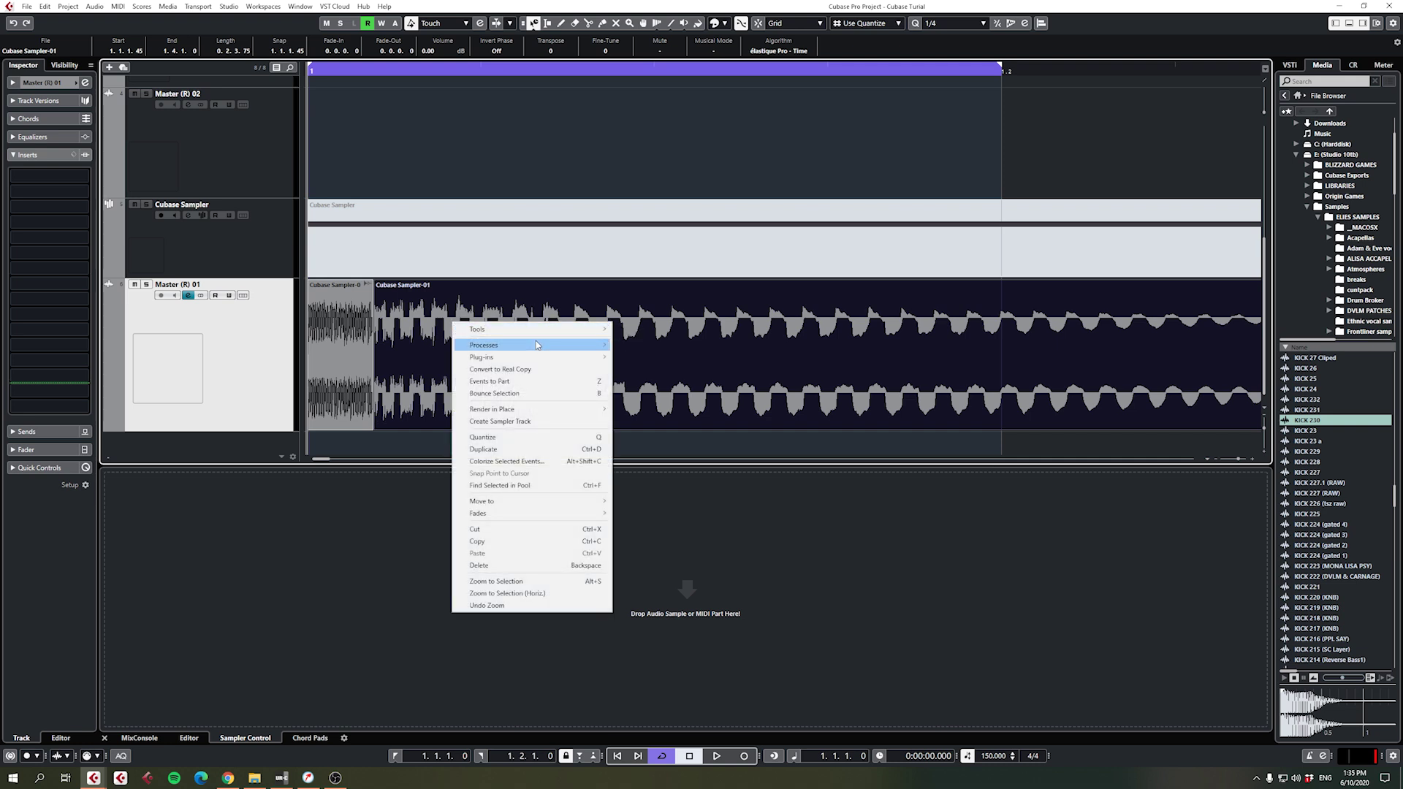
mouse_move(602, 351)
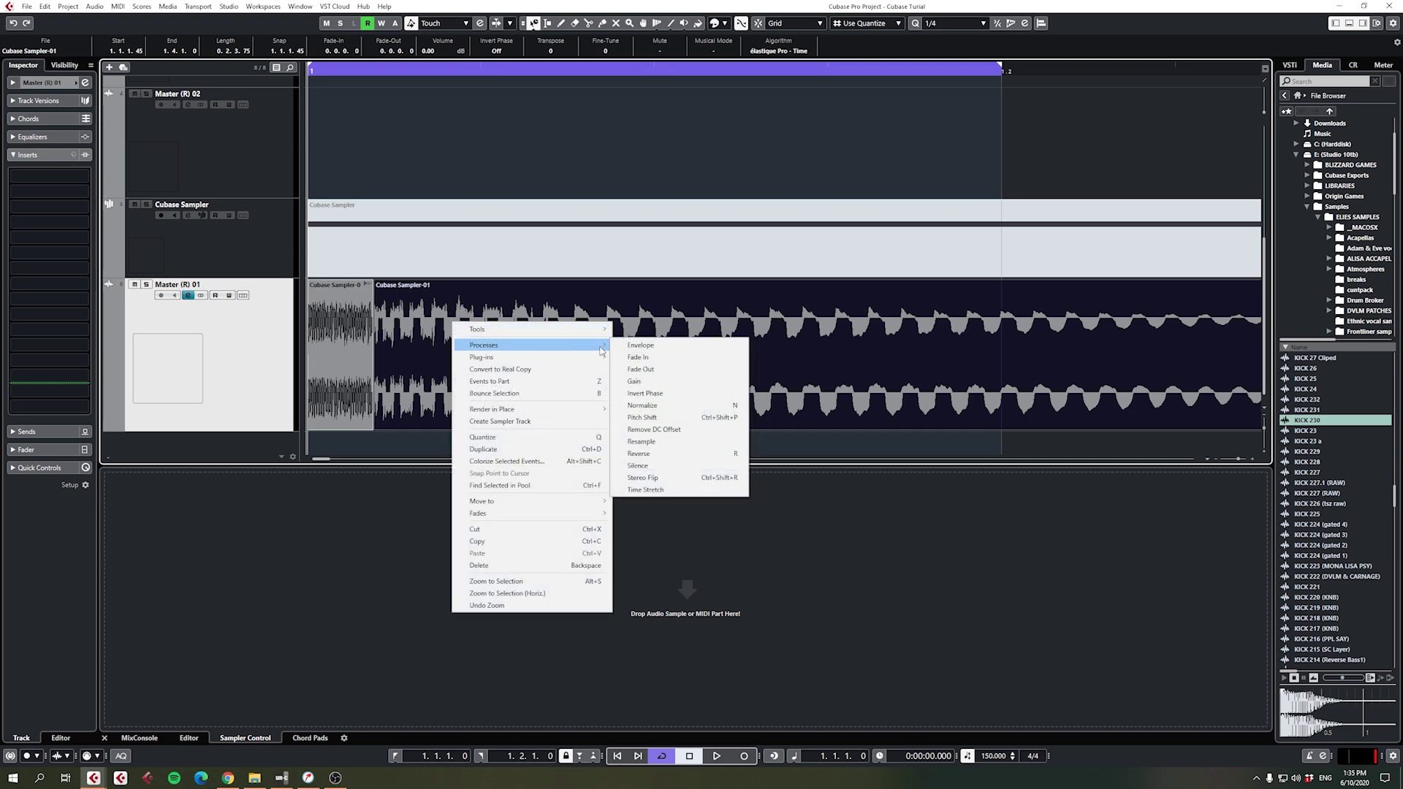
left_click(688, 414)
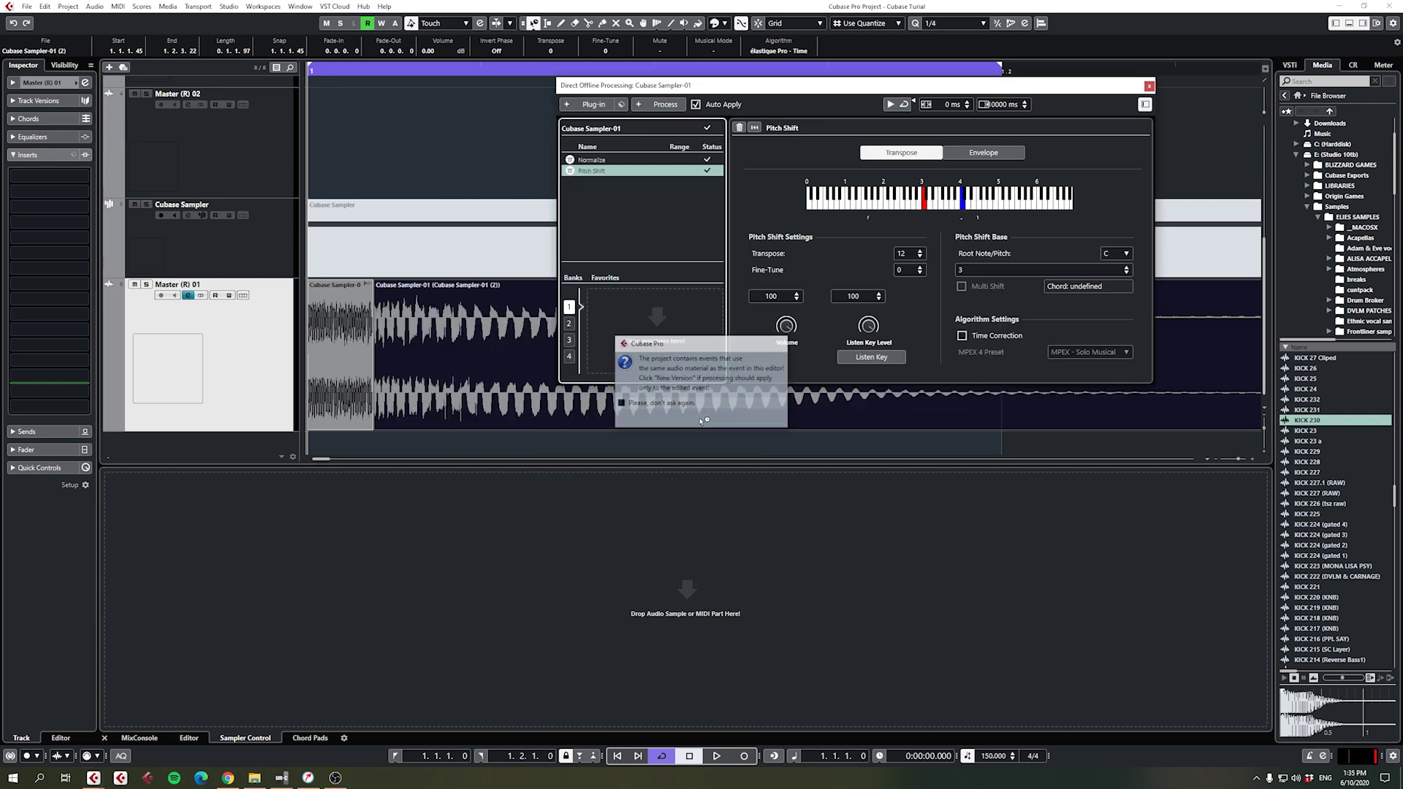
left_click(701, 421)
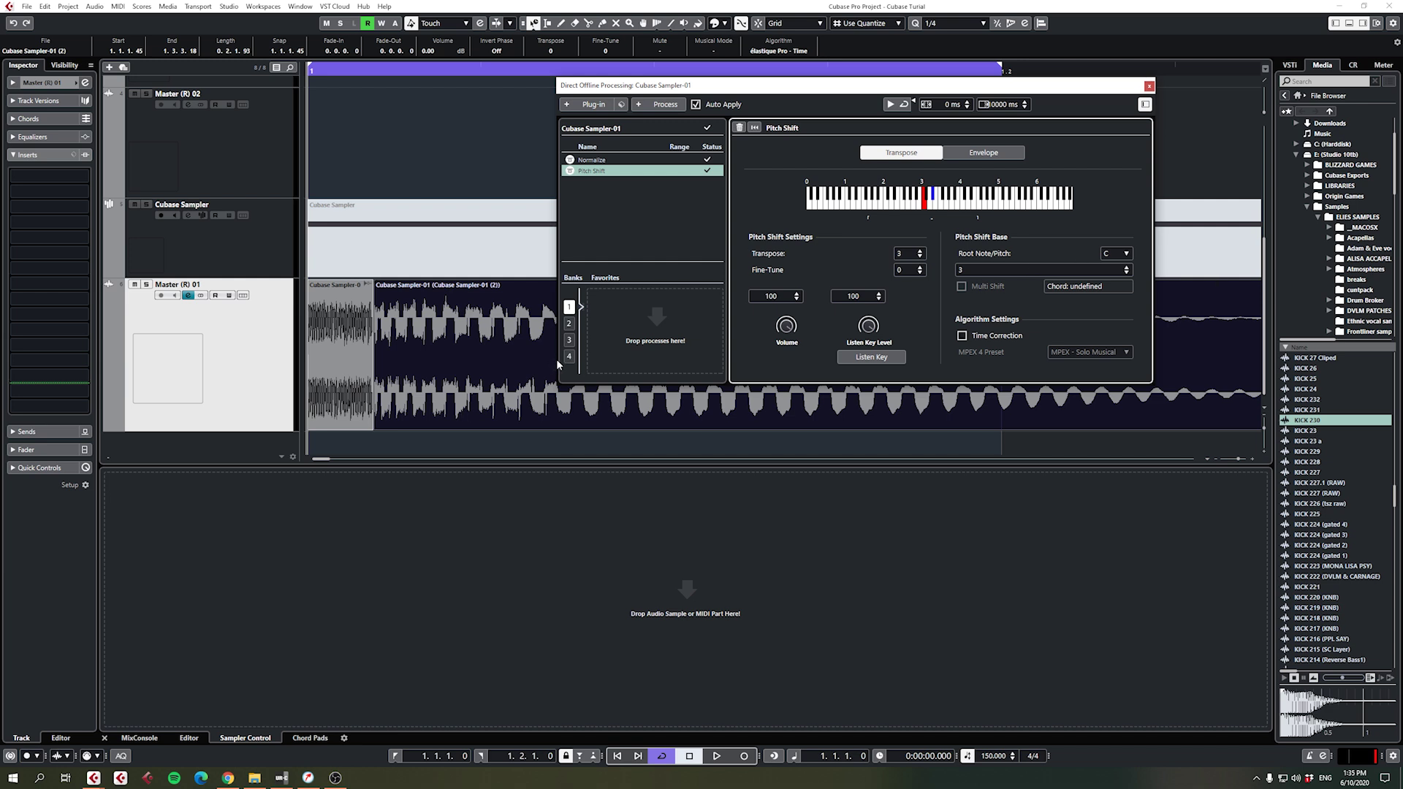
Solo the kick track and audition the shifted tail at different Transpose values.
left_click(146, 284)
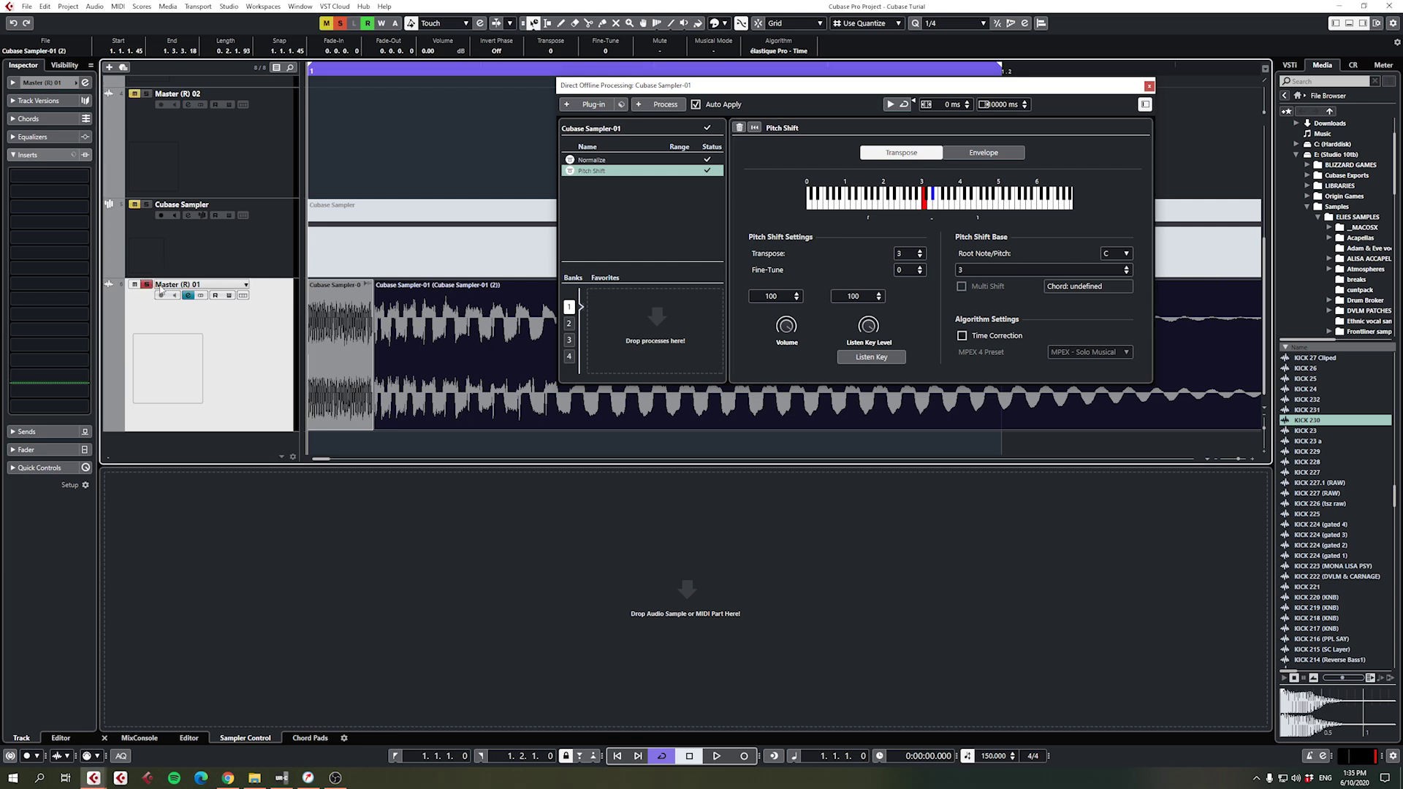
key("space")
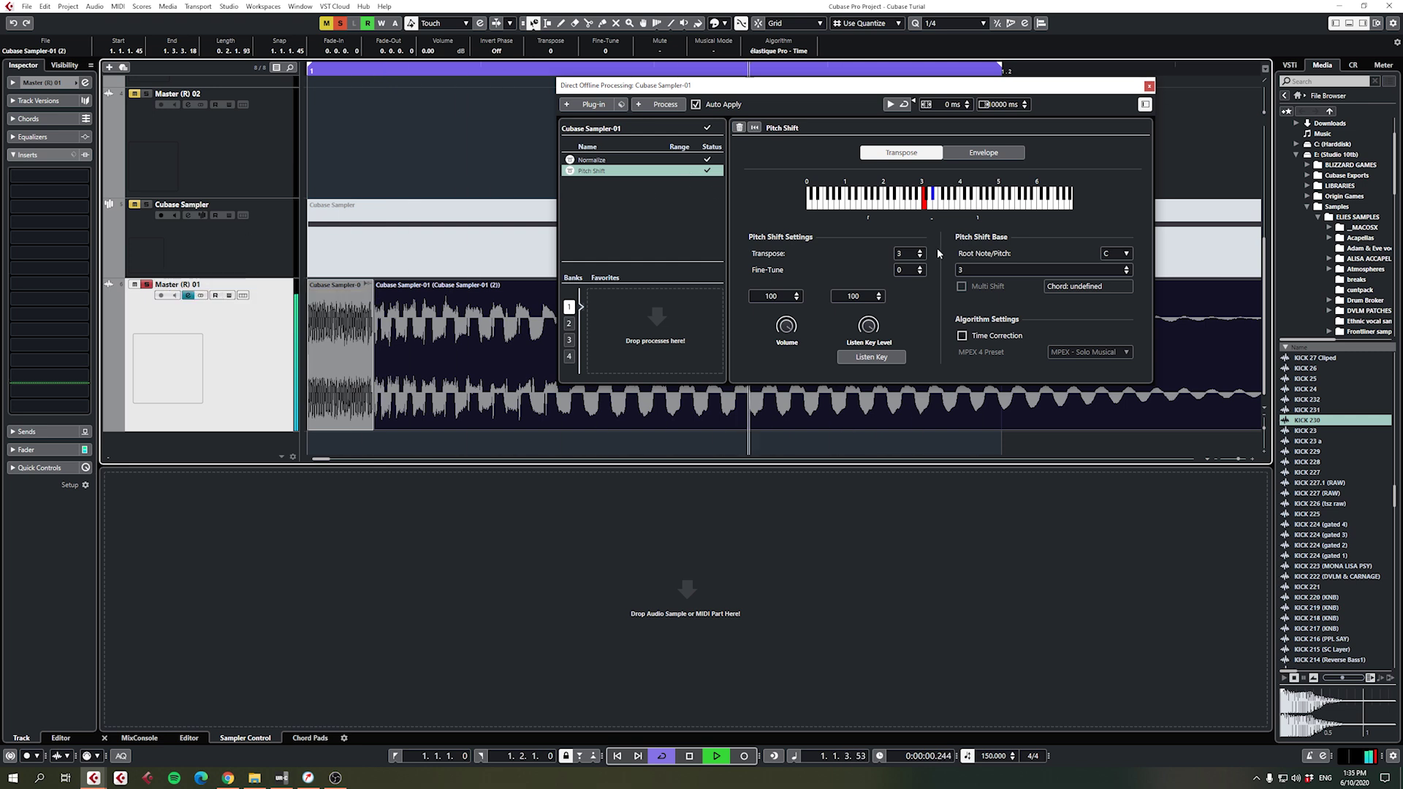
key("space")
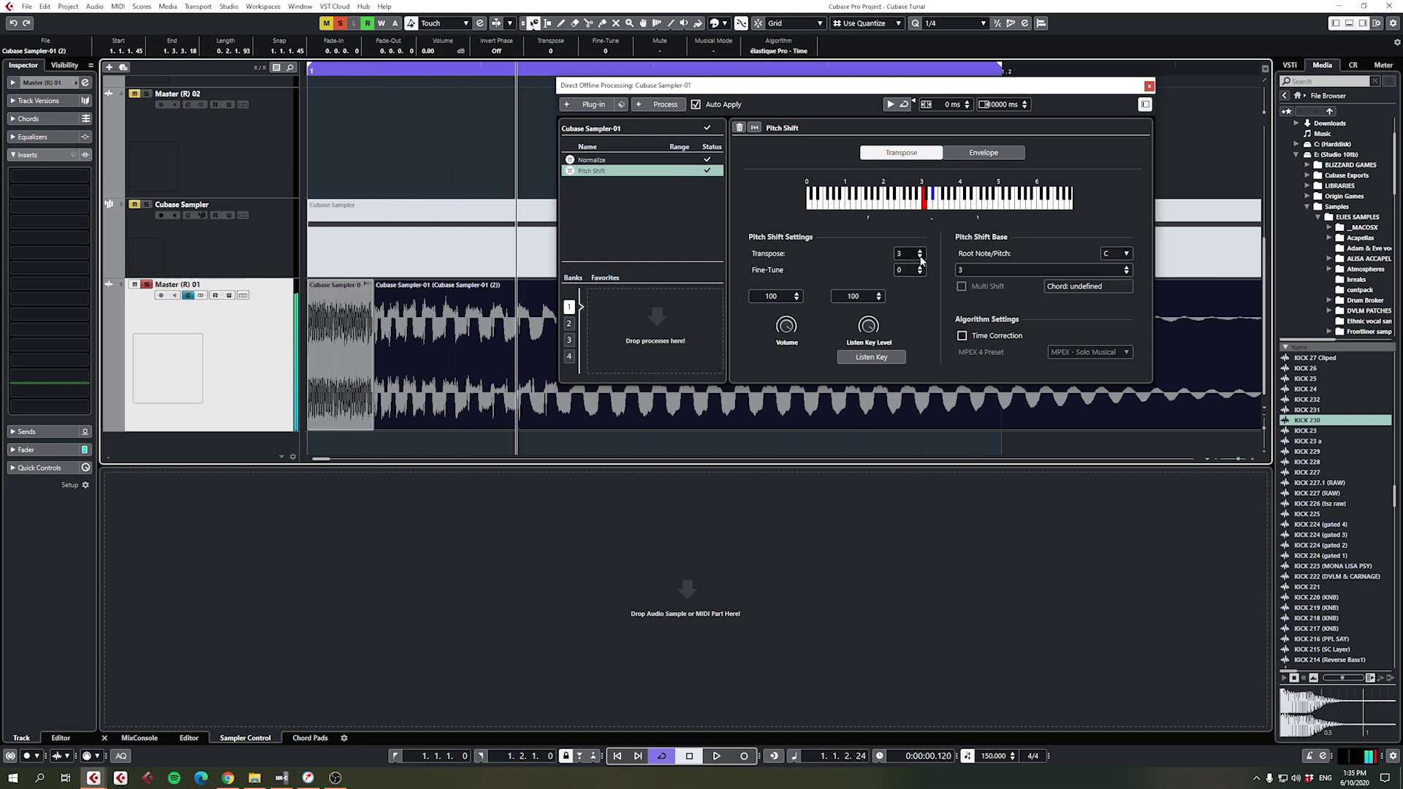
left_click(920, 258)
key("space")
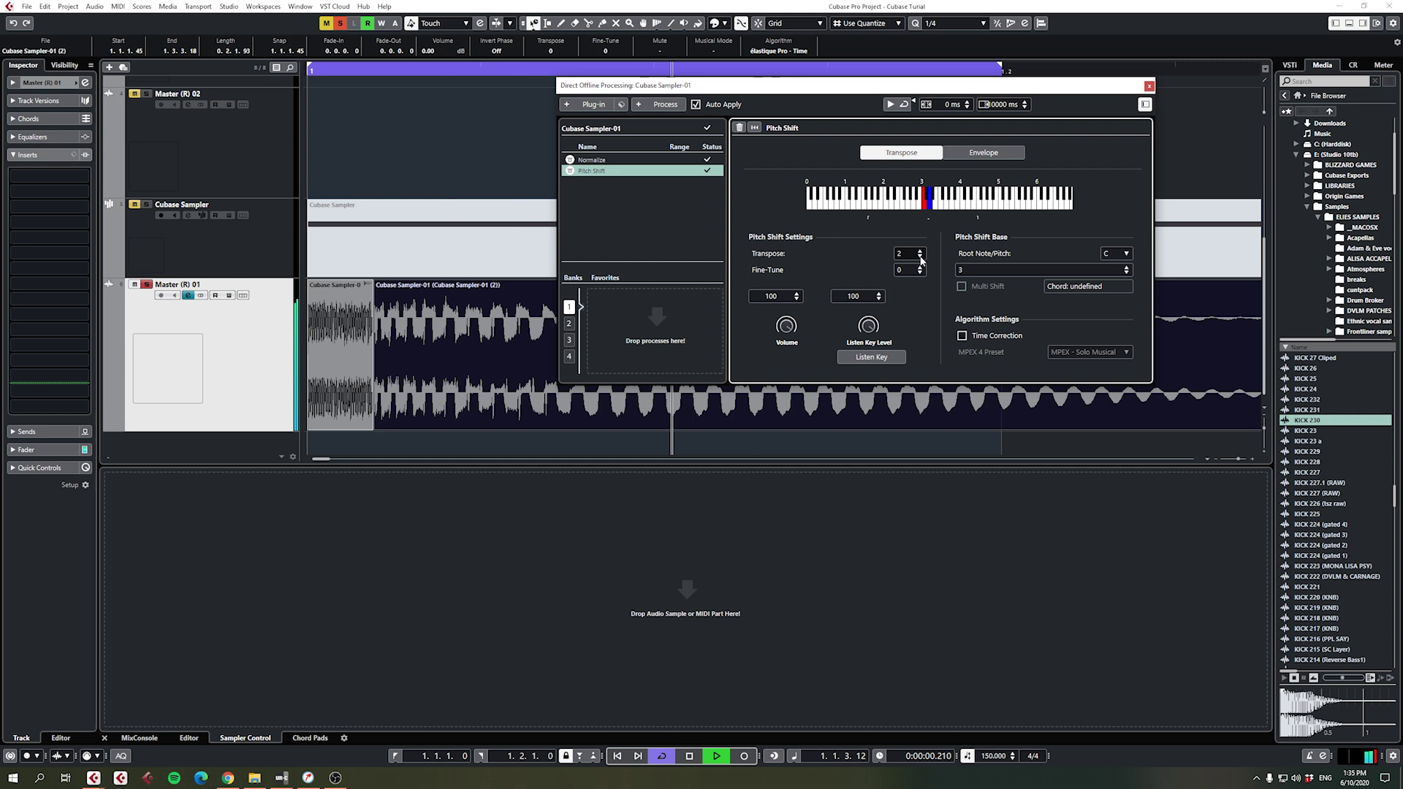
key("space")
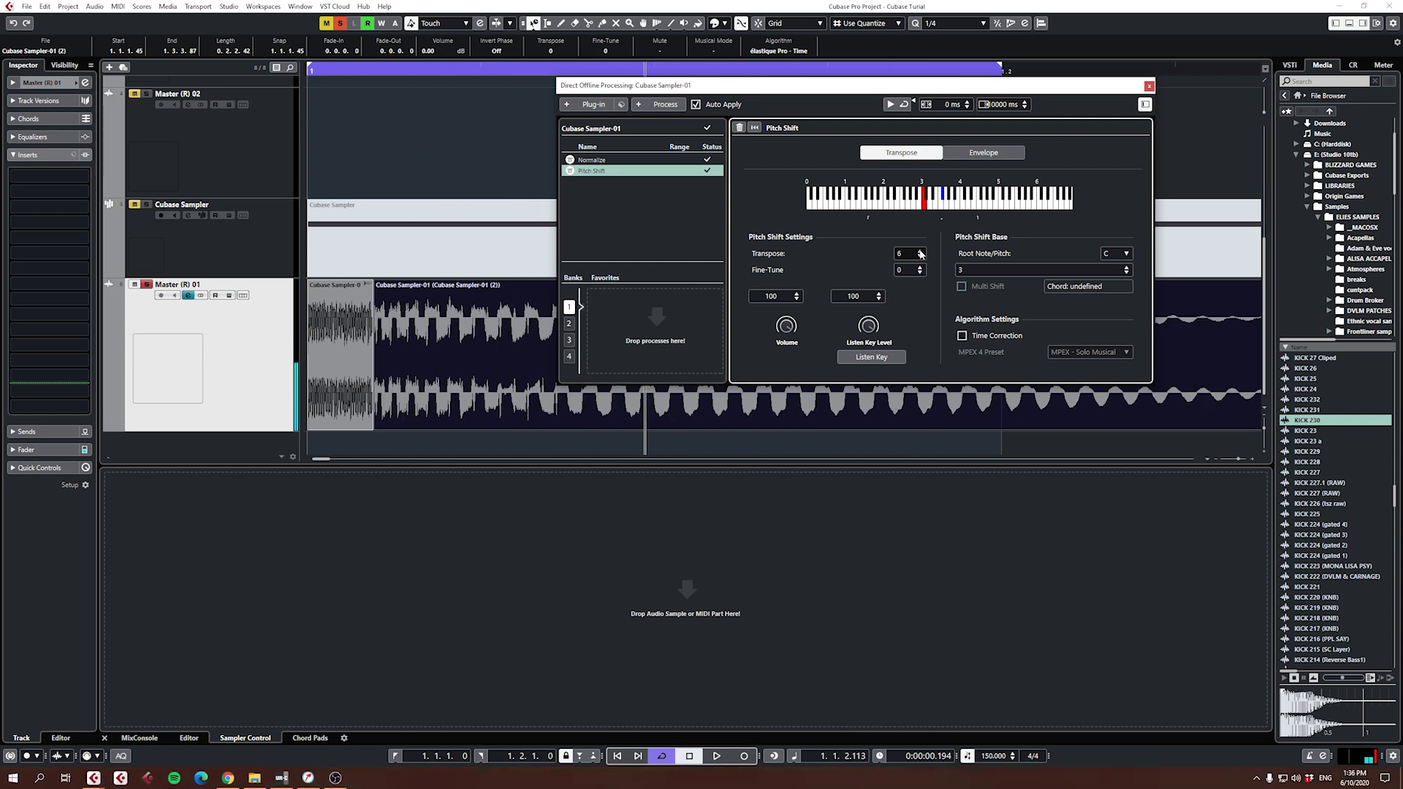
key("space")
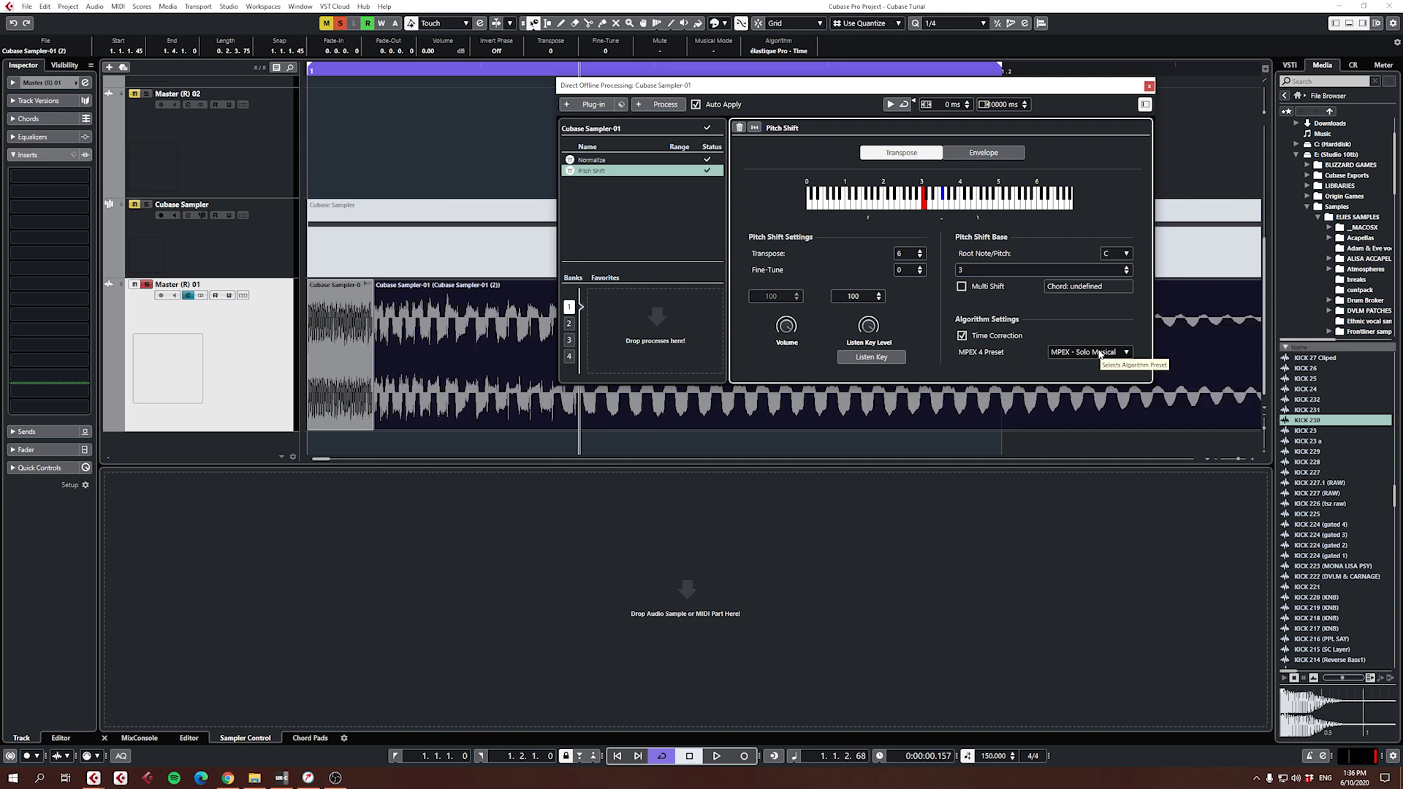
Keep the Solo Musical algorithm preset and lower the tail's transpose from 6 to 3 semitones.
left_click(1100, 353)
left_click(1129, 402)
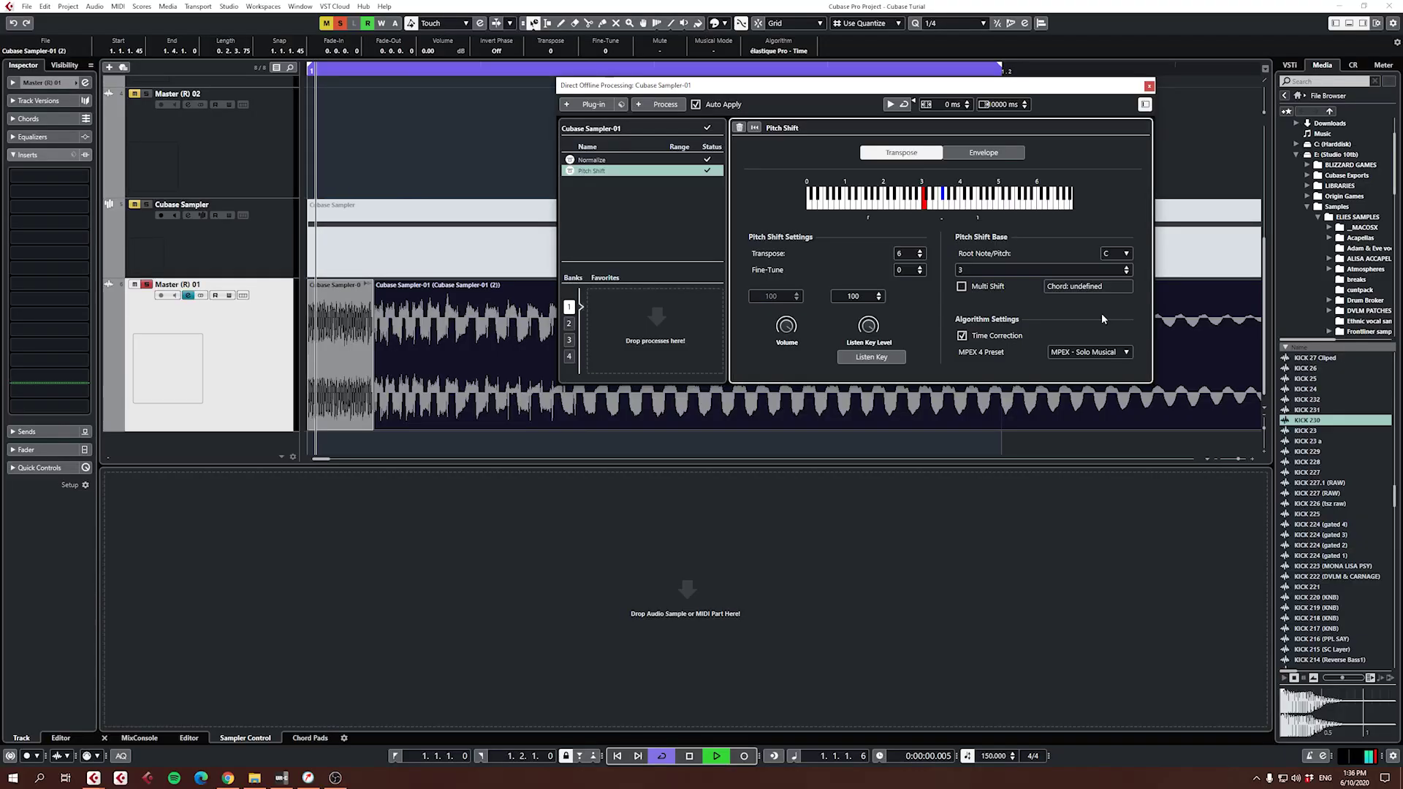
left_click(920, 257)
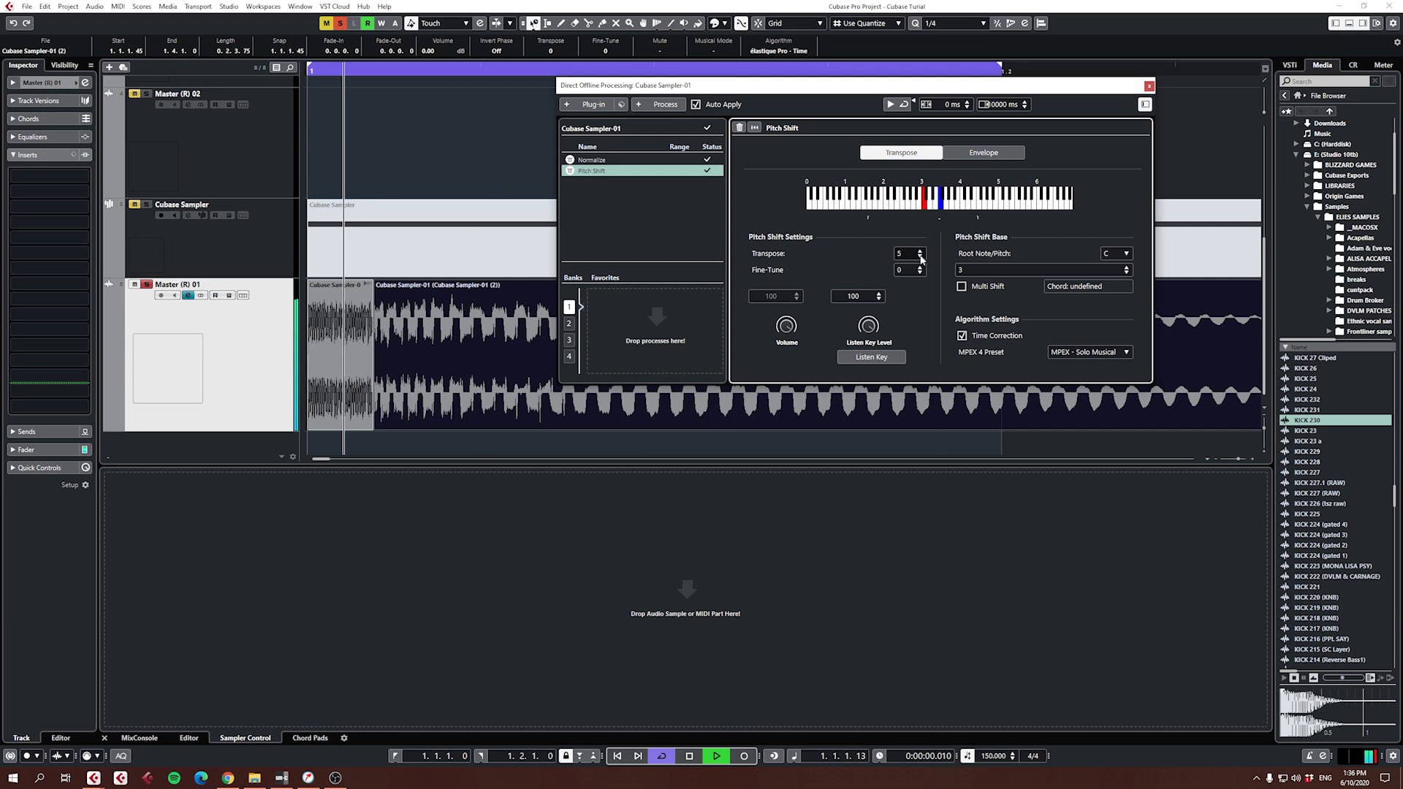
left_click(920, 256)
left_click(921, 257)
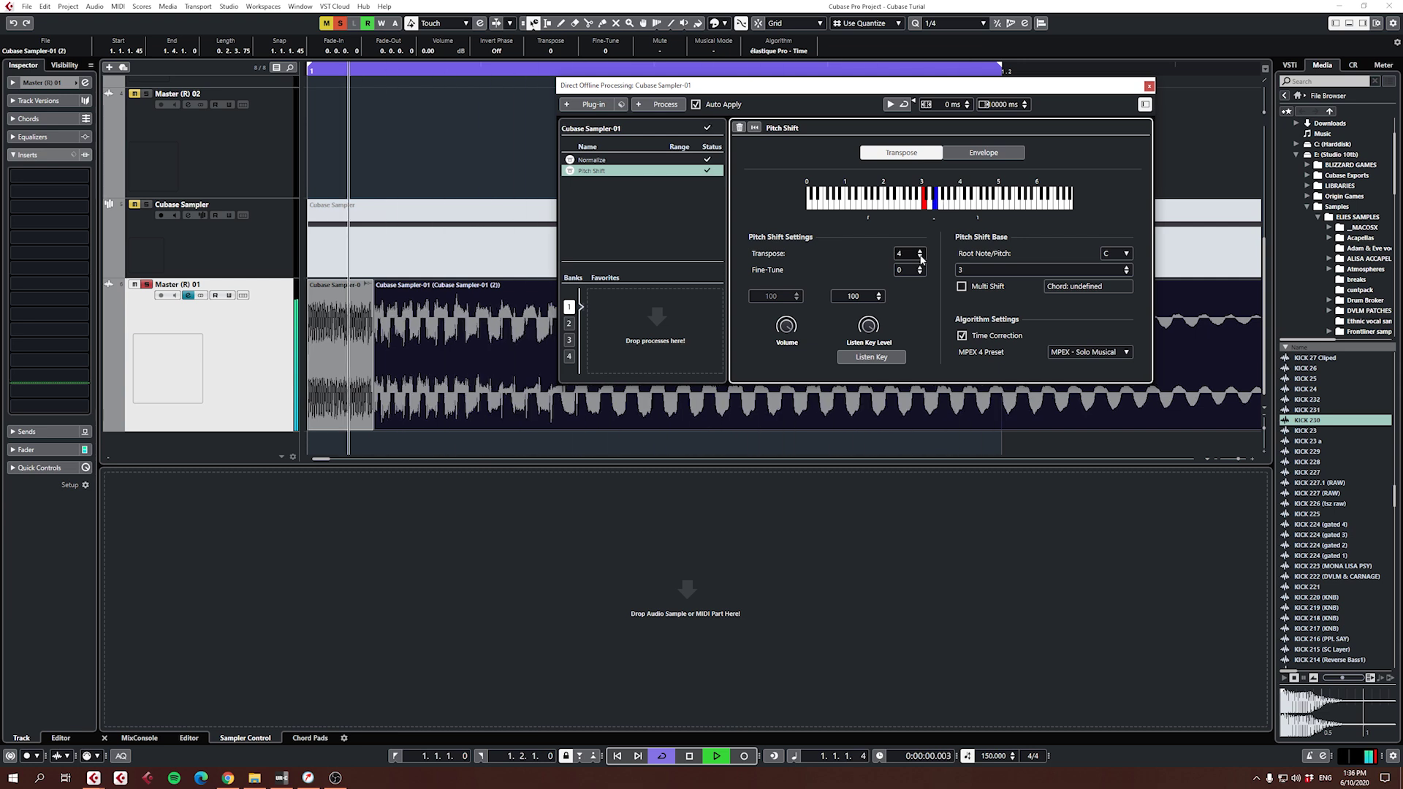